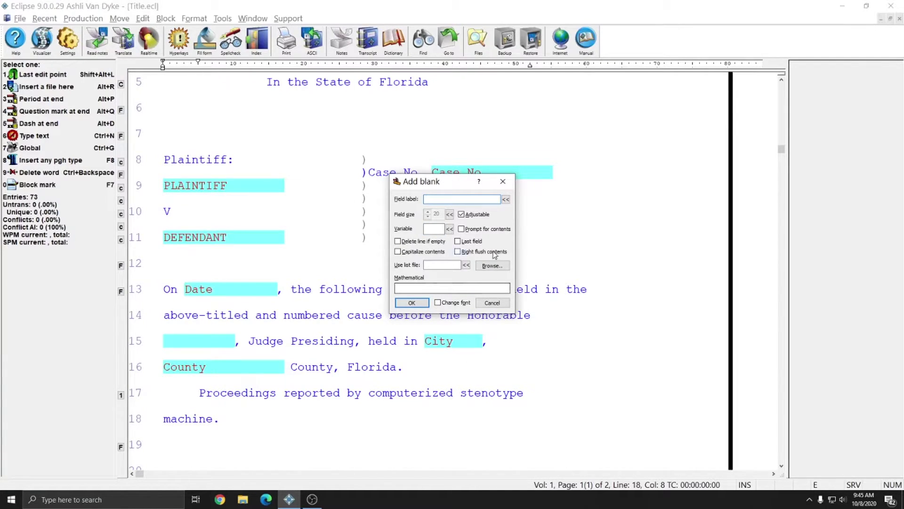
Cancel the Add blank dialog without adding a blank and put the cursor in the County blank
left_click(437, 228)
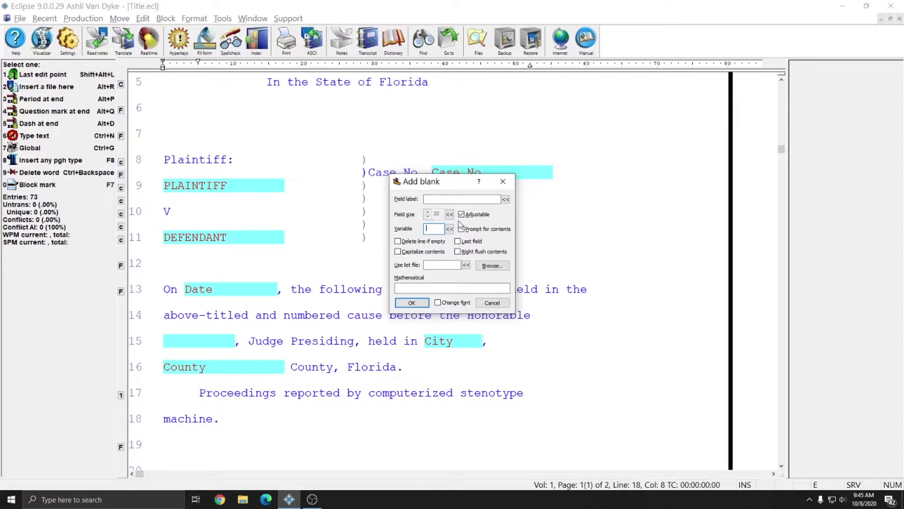
left_click(503, 181)
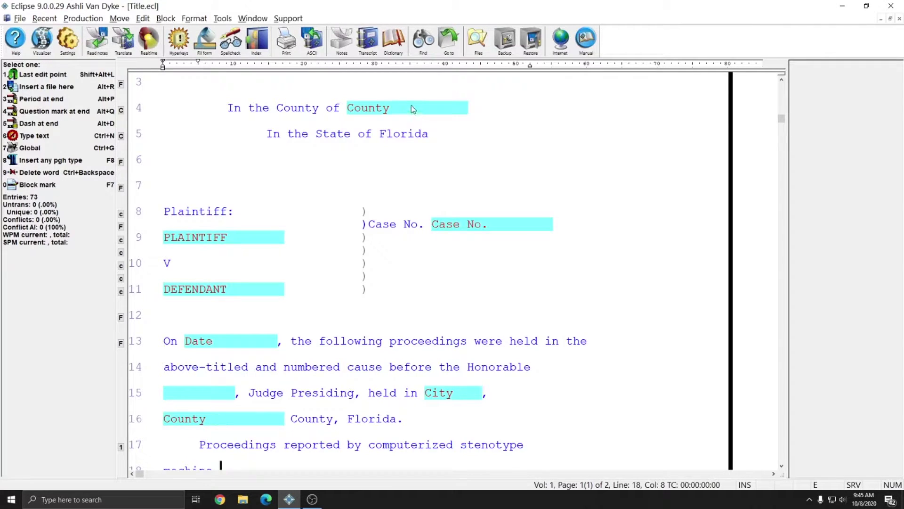
left_click(411, 109)
right_click(414, 106)
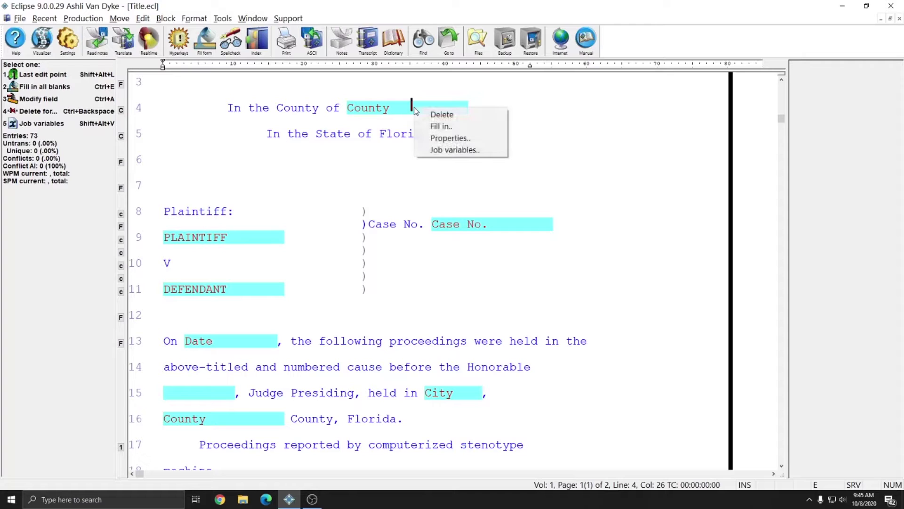
left_click(448, 139)
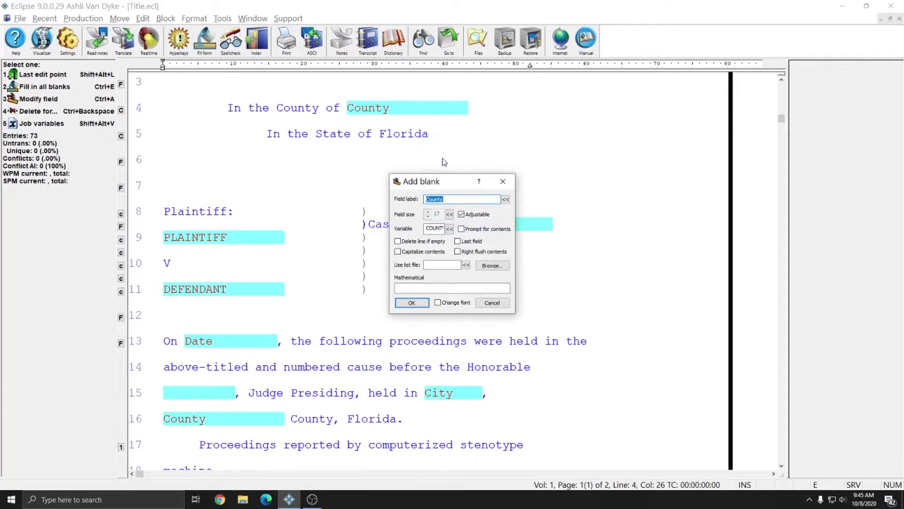
left_click(453, 199)
left_click(429, 228)
double_click(429, 228)
left_click(433, 230)
left_click(433, 230)
key("Return")
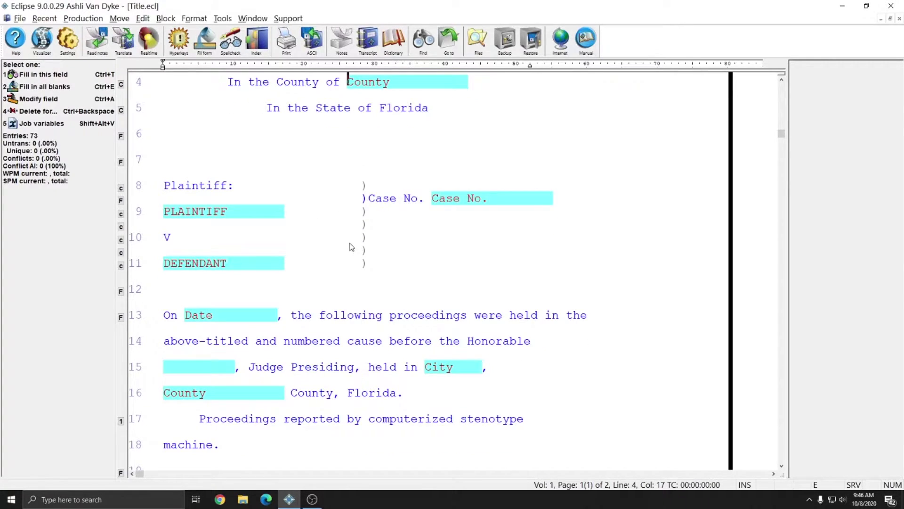
Move the insertion point through the PLAINTIFF, DEFENDANT, Case No. and Date blanks on the title page
left_click(194, 211)
left_click(222, 263)
left_click(490, 199)
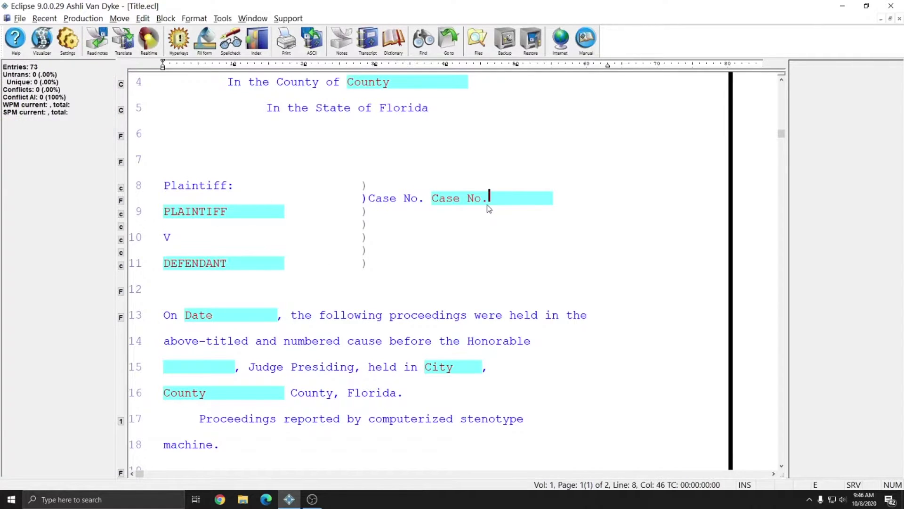
left_click(231, 318)
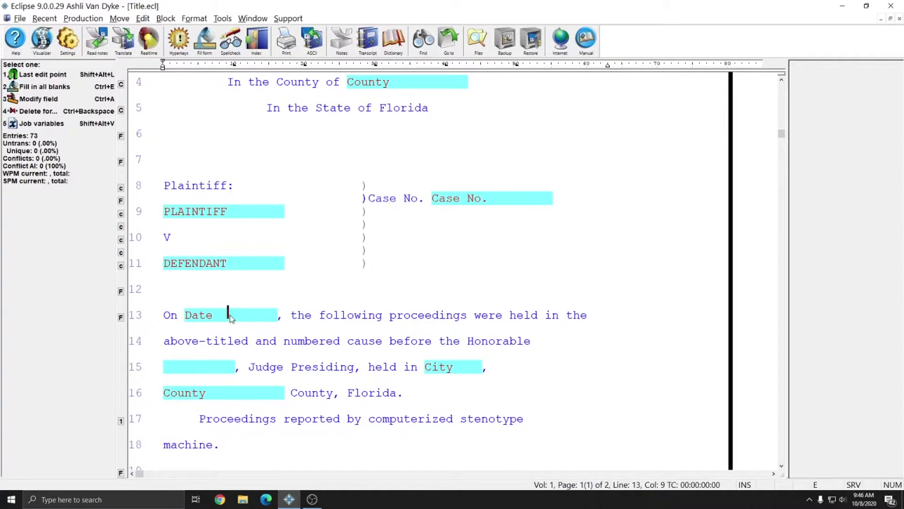
left_click(250, 214)
Review the Variable in the PLAINTIFF and Case No. blank properties, closing each
right_click(250, 214)
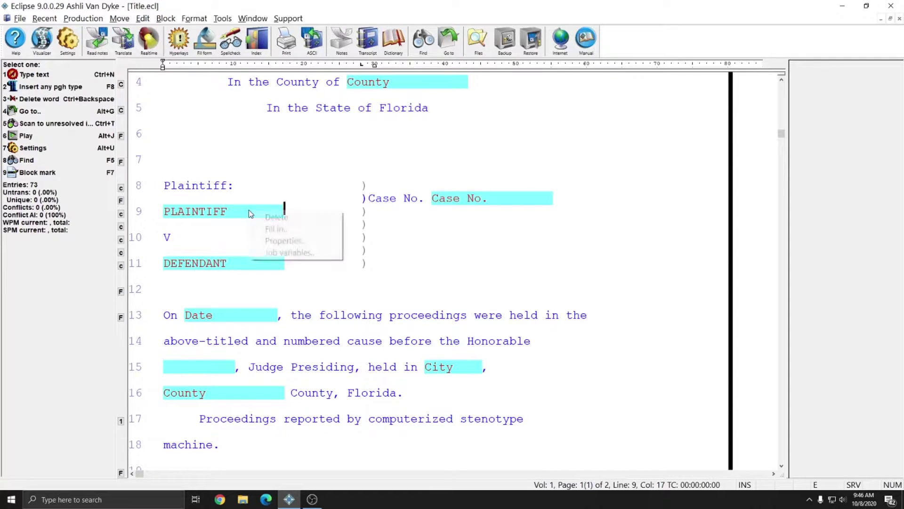
left_click(281, 243)
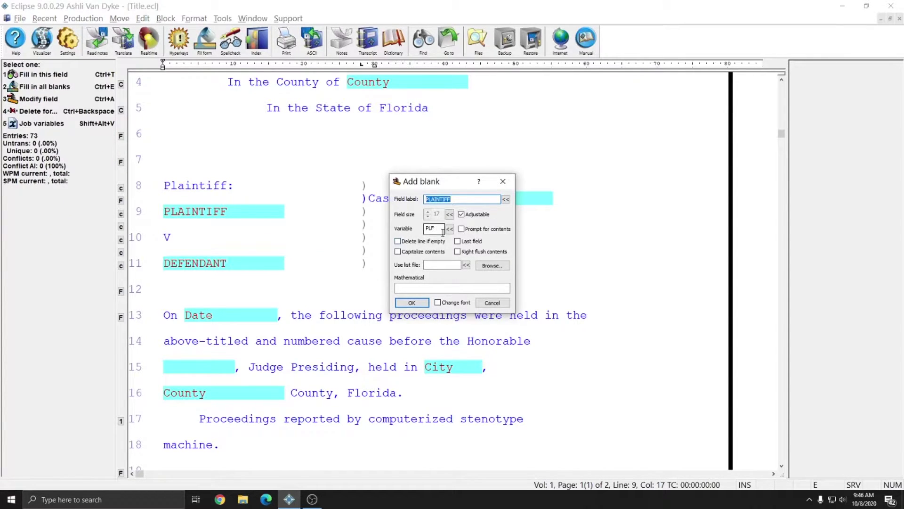
key("Escape")
right_click(510, 200)
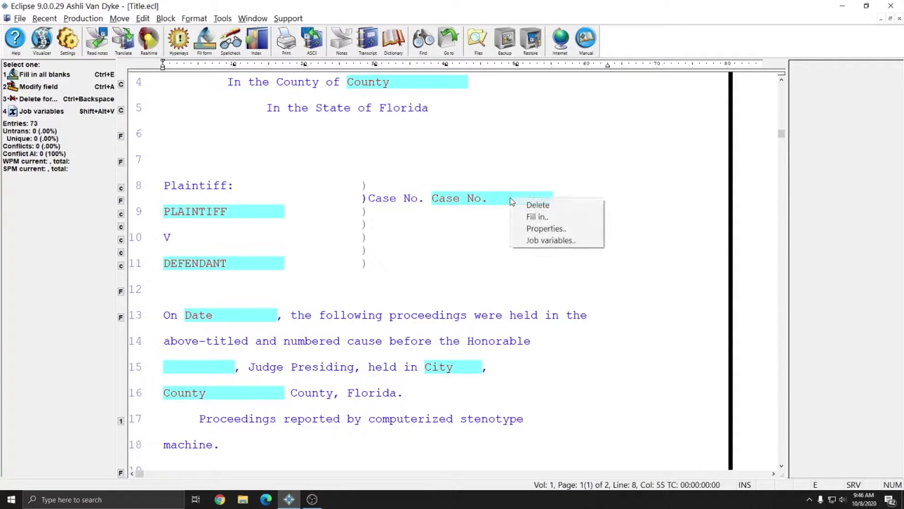
left_click(559, 232)
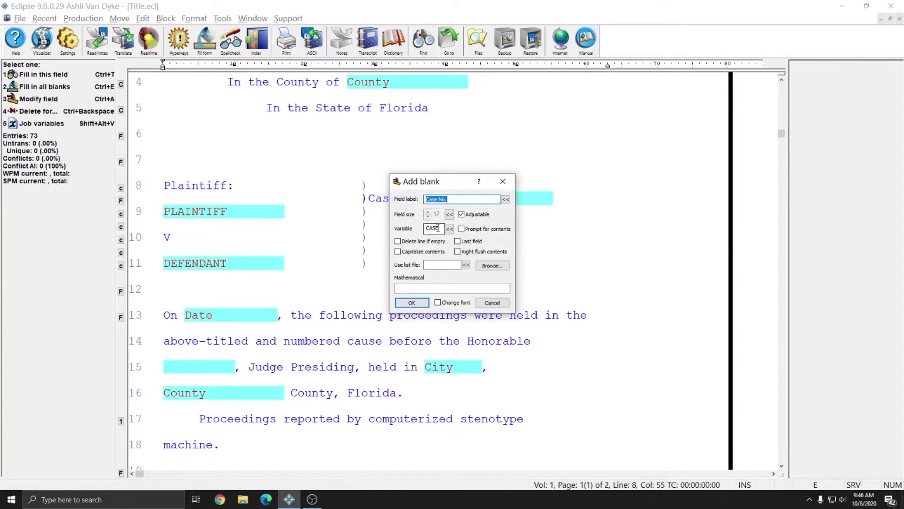
key("Escape")
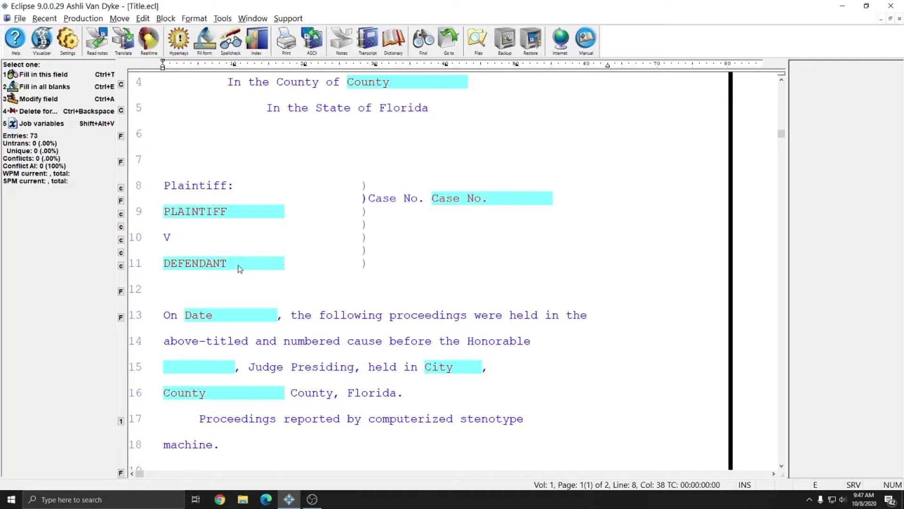
Check the DEFENDANT blank's DEF variable, then show the Date blank's DATE variable
right_click(241, 265)
left_click(274, 293)
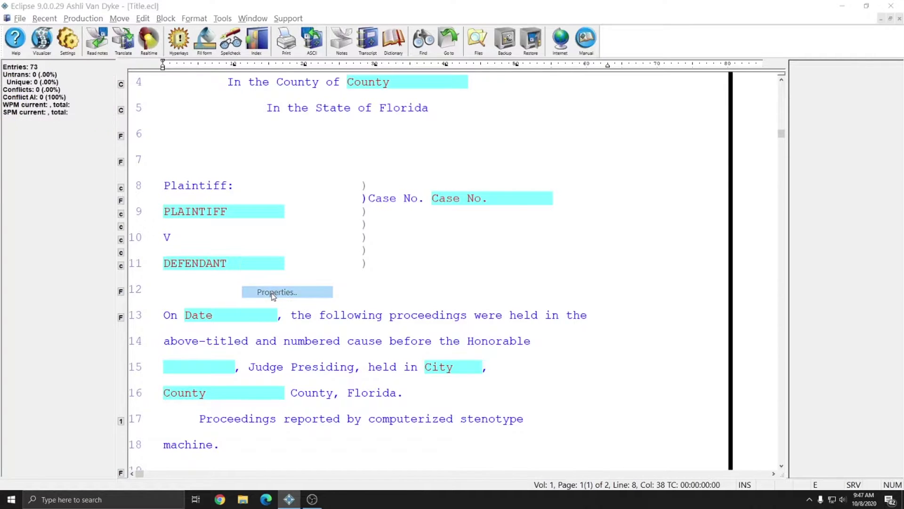
double_click(432, 228)
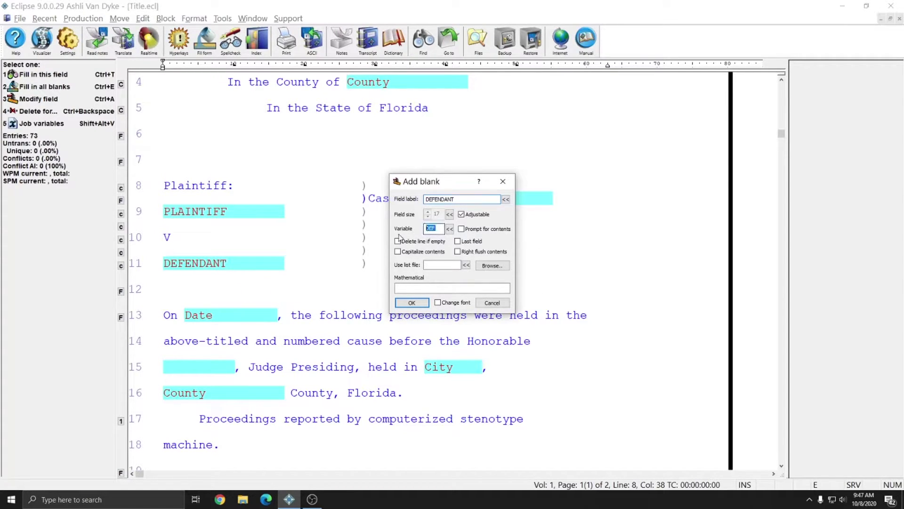
key("Escape")
right_click(262, 318)
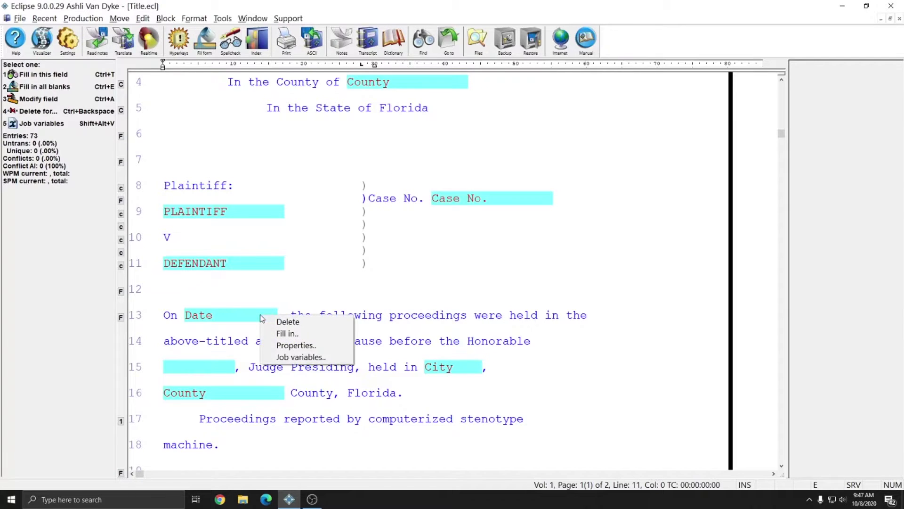
left_click(296, 345)
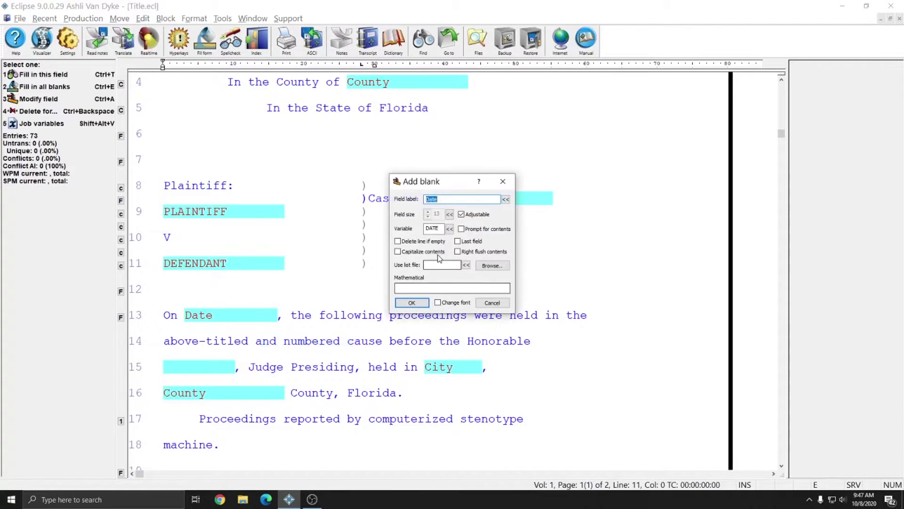
double_click(443, 228)
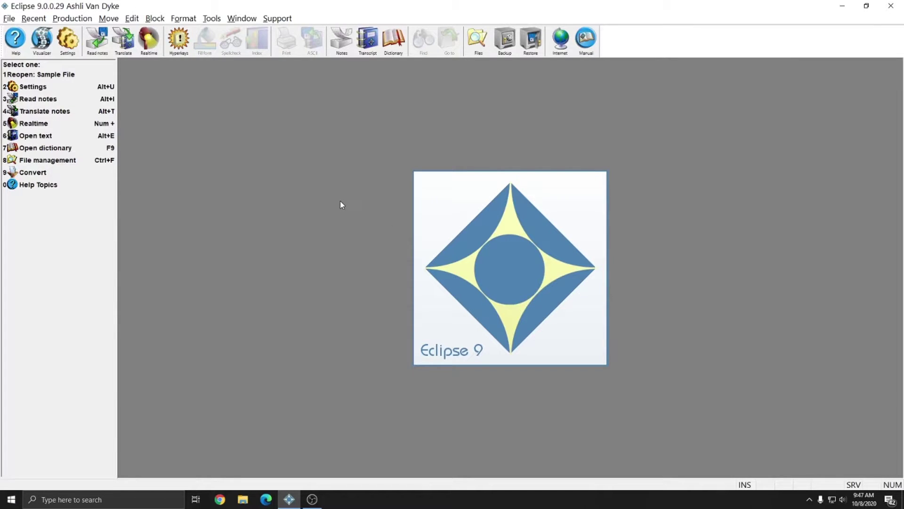
Open Sample File.ecl in the editor
key("ctrl+o")
key("Return")
scroll(507, 182, "down", 2)
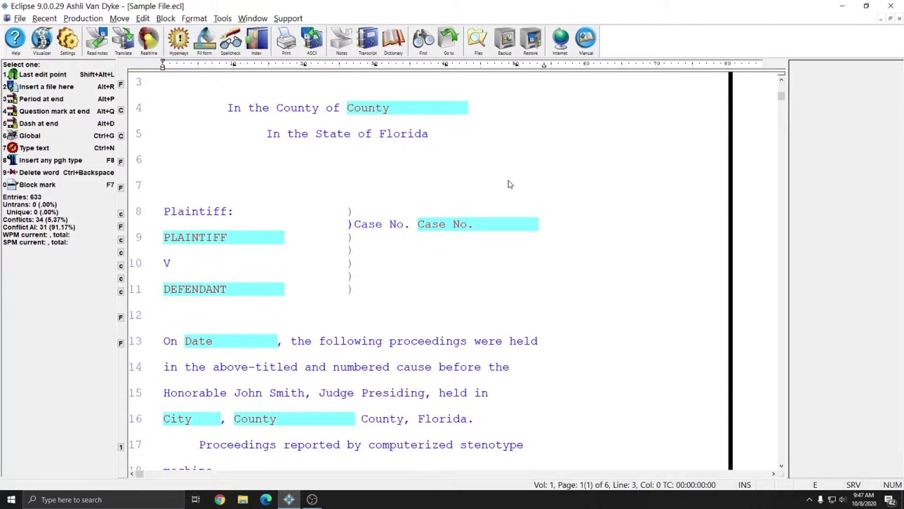
Inspect the County, DEFENDANT (DEF) and PLAINTIFF (PLF) blank properties, closing each dialog
left_click(426, 115)
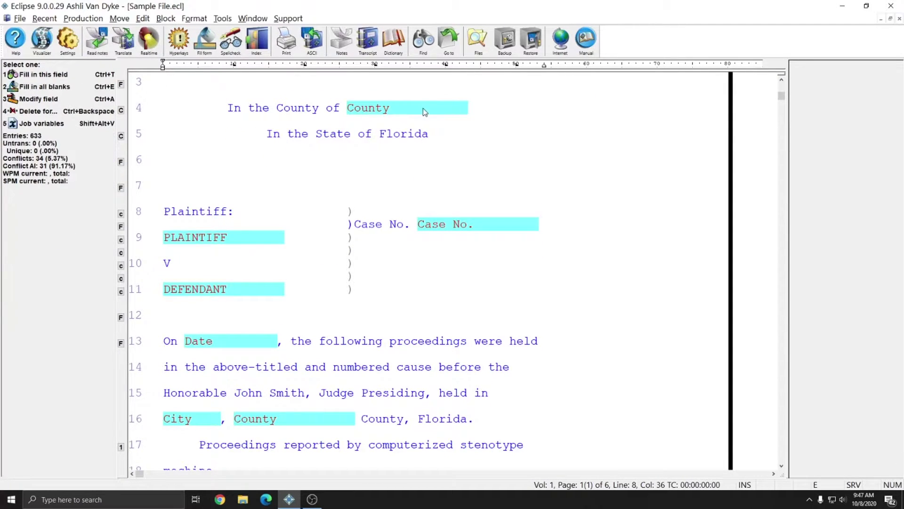
right_click(407, 114)
left_click(452, 138)
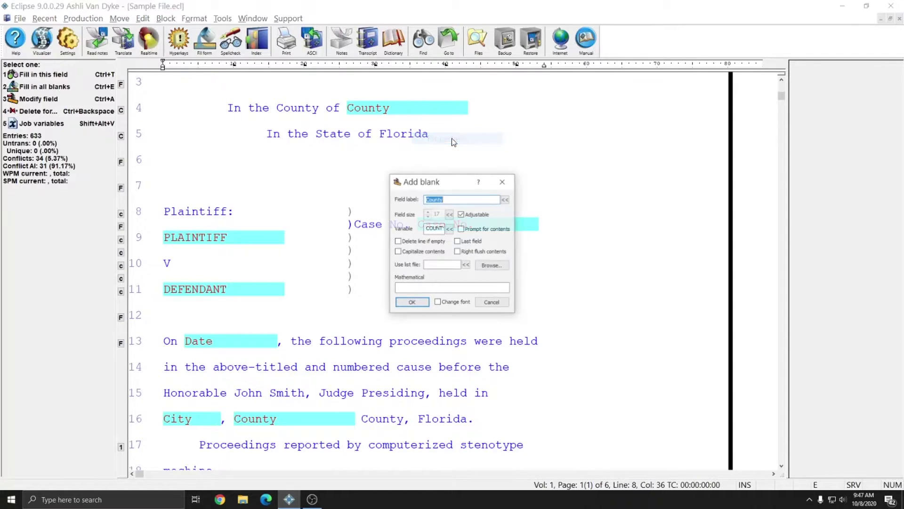
key("Escape")
right_click(245, 286)
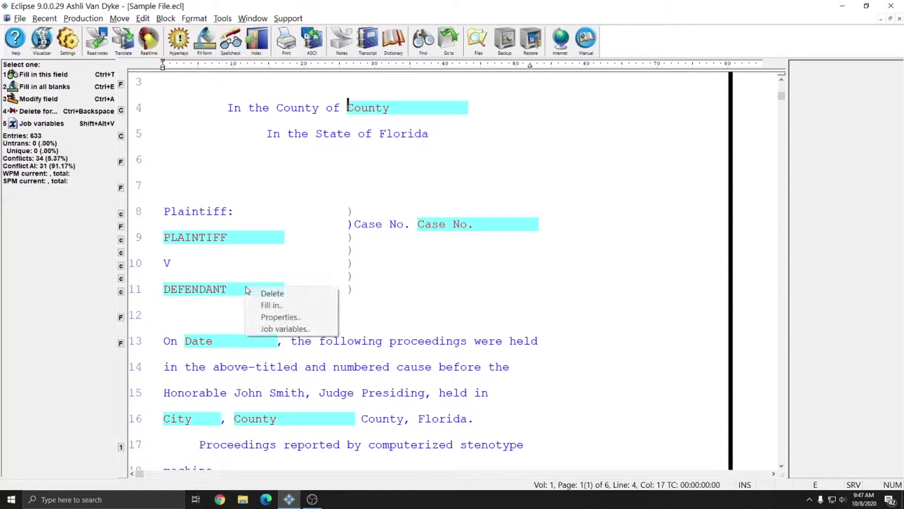
left_click(296, 318)
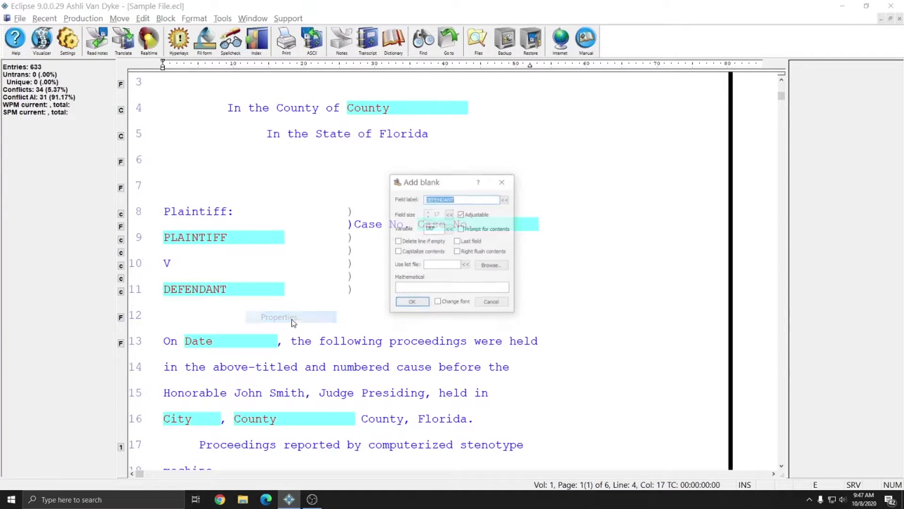
key("Escape")
right_click(267, 239)
left_click(301, 267)
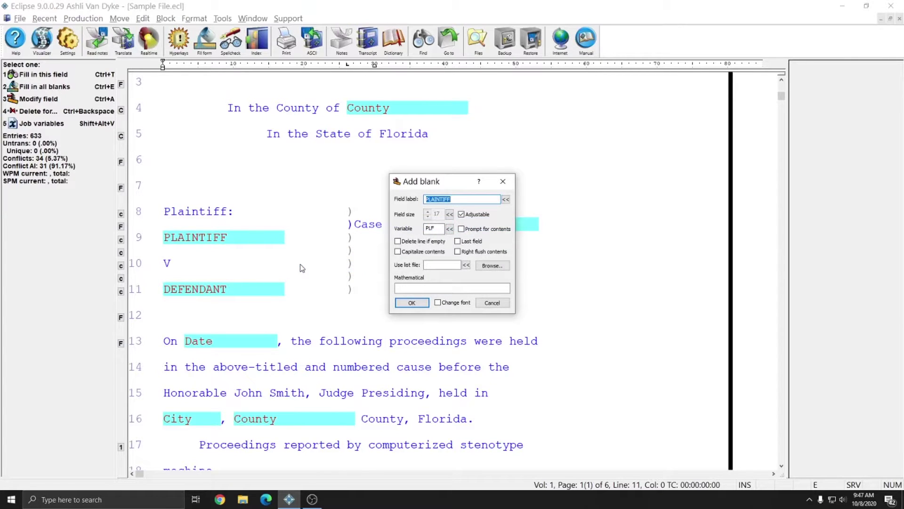
key("Escape")
scroll(395, 300, "down", 11)
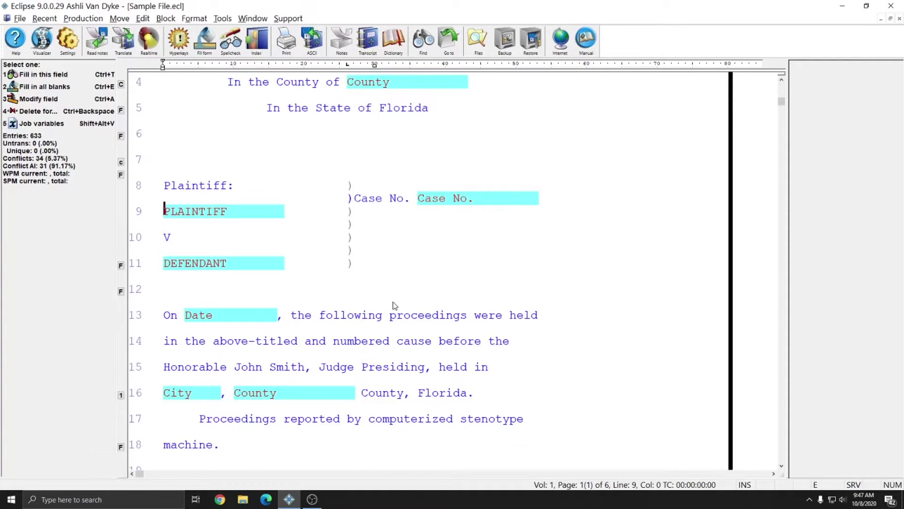
scroll(391, 306, "down", 5)
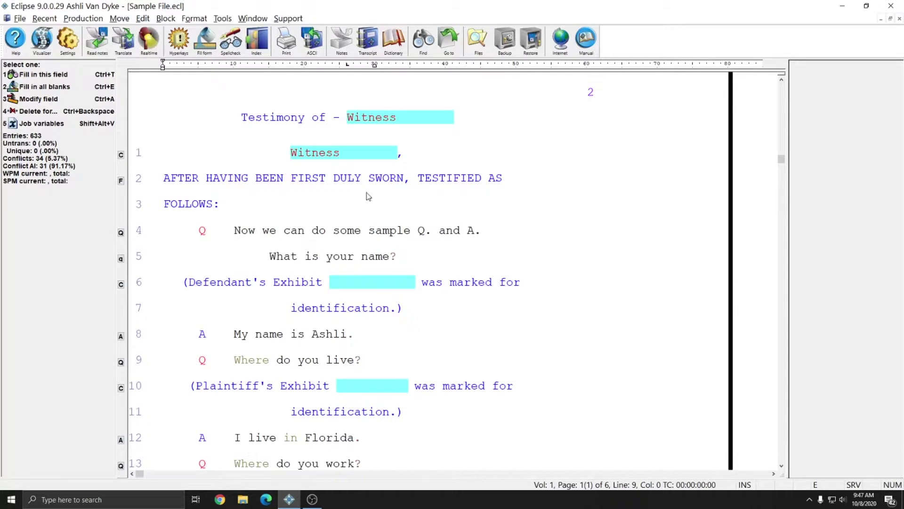
left_click(364, 151)
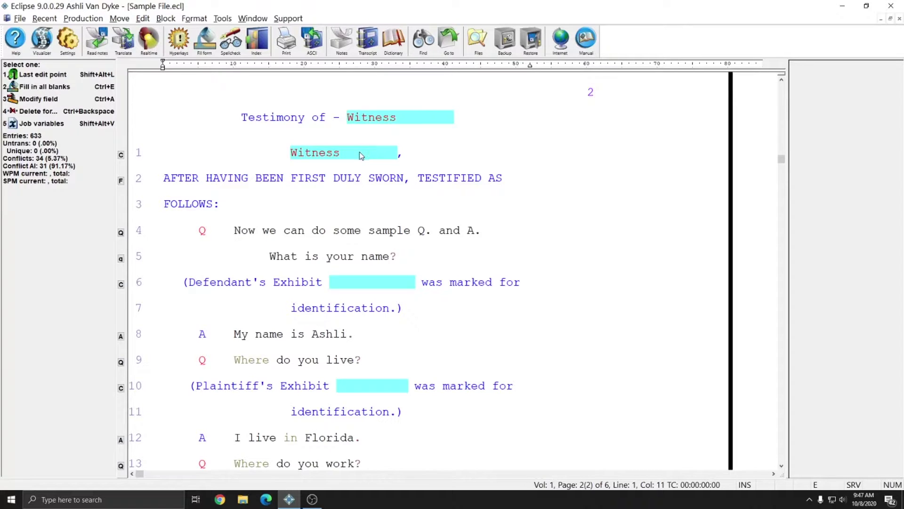
key("Up")
scroll(447, 264, "down", 3)
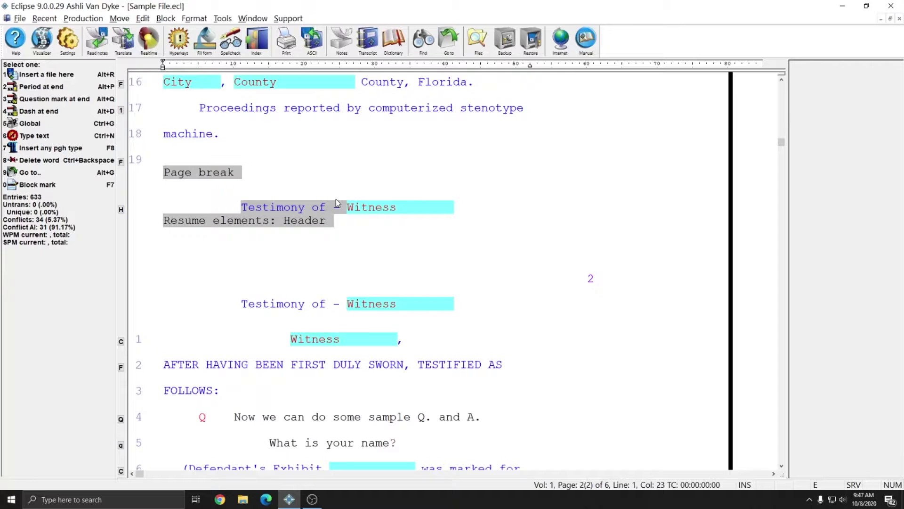
left_click(360, 208)
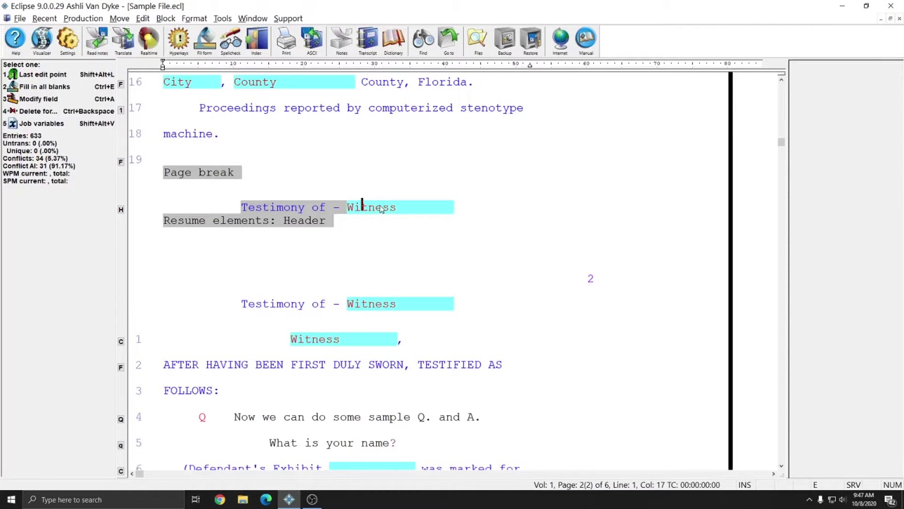
right_click(381, 208)
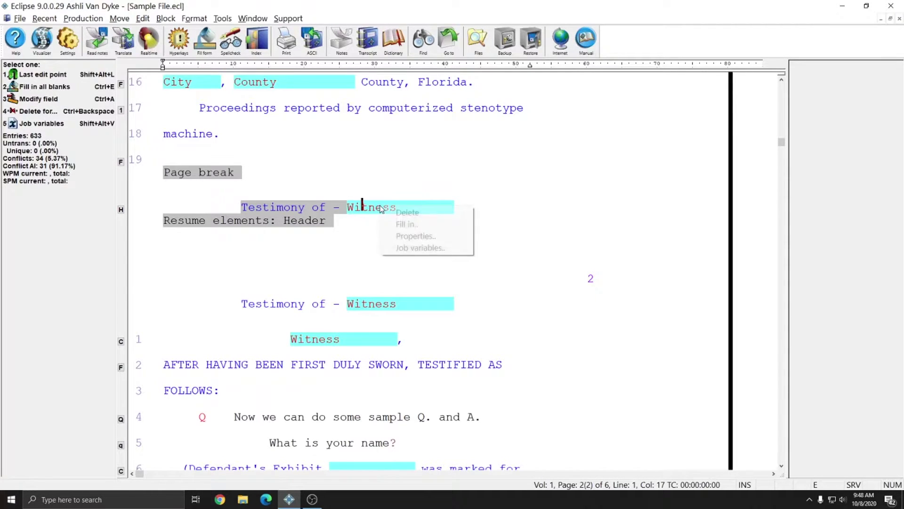
left_click(428, 238)
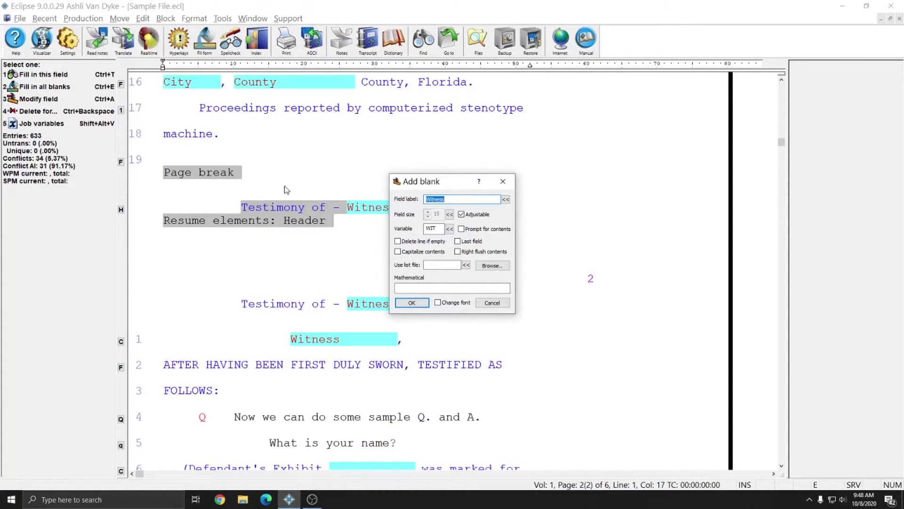
left_click(503, 181)
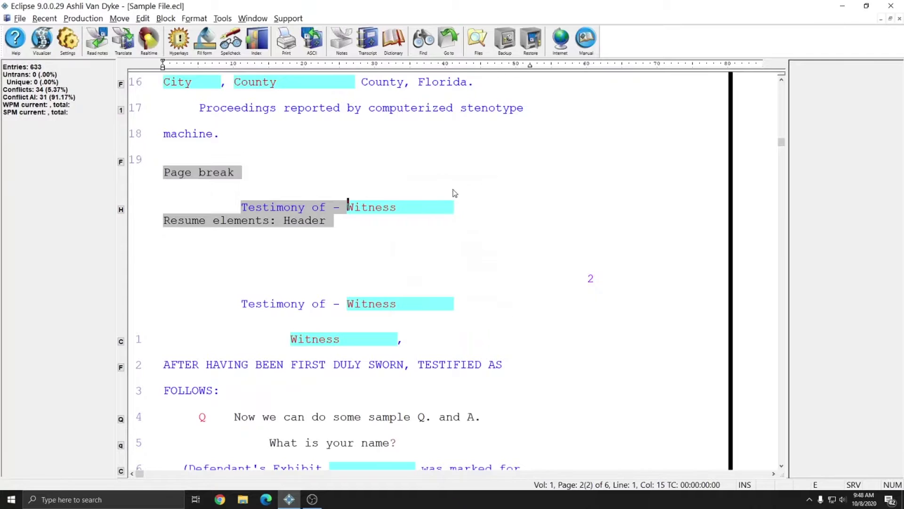
scroll(374, 244, "down", 3)
right_click(361, 152)
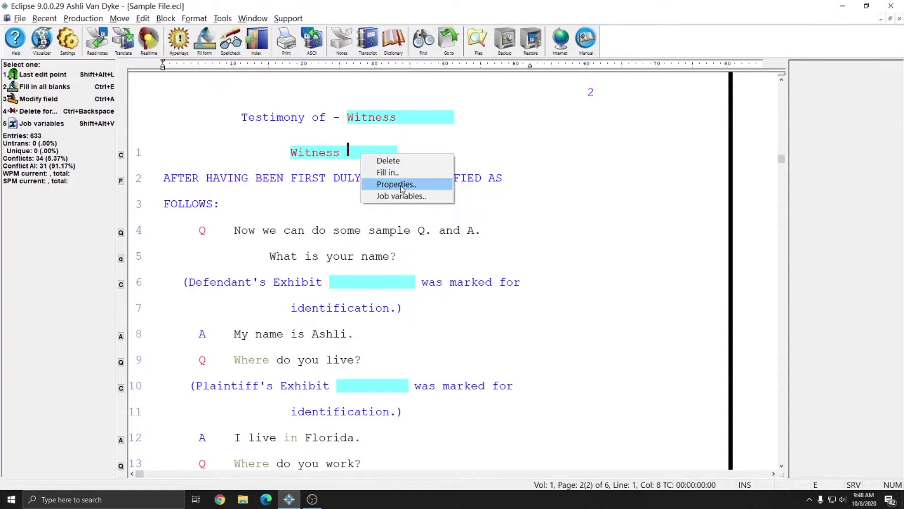
left_click(398, 184)
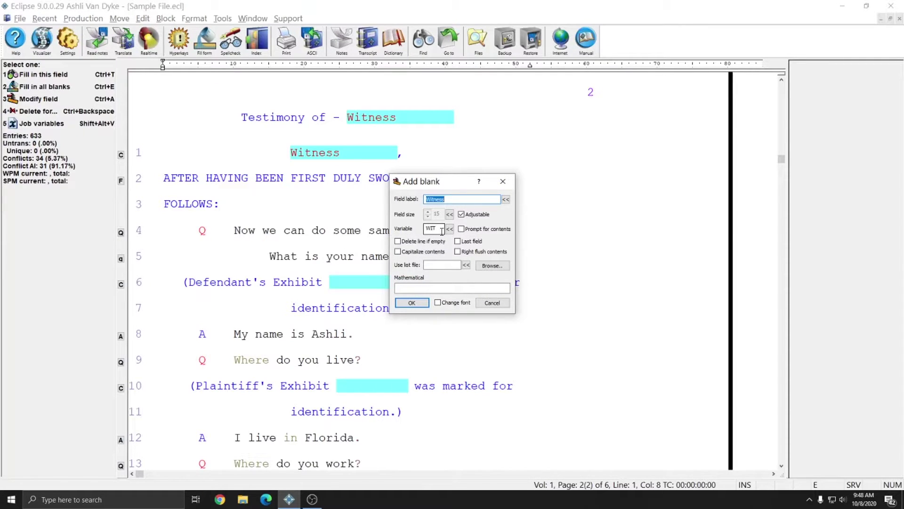
left_click(503, 181)
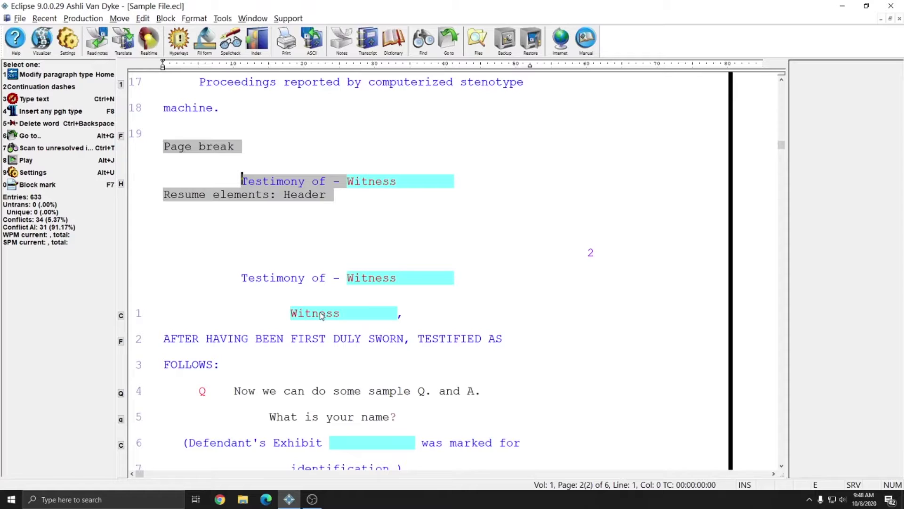
left_click(347, 341)
scroll(343, 329, "down", 2)
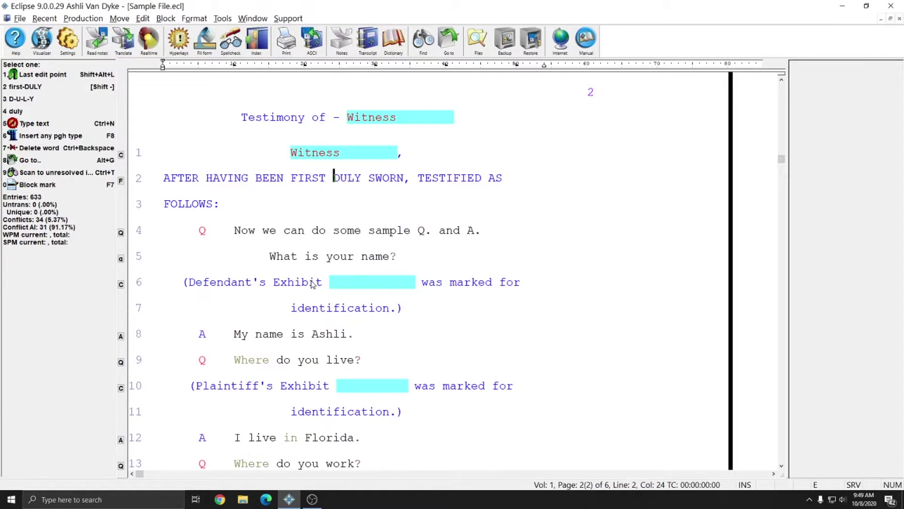
left_click_drag(194, 281, 273, 282)
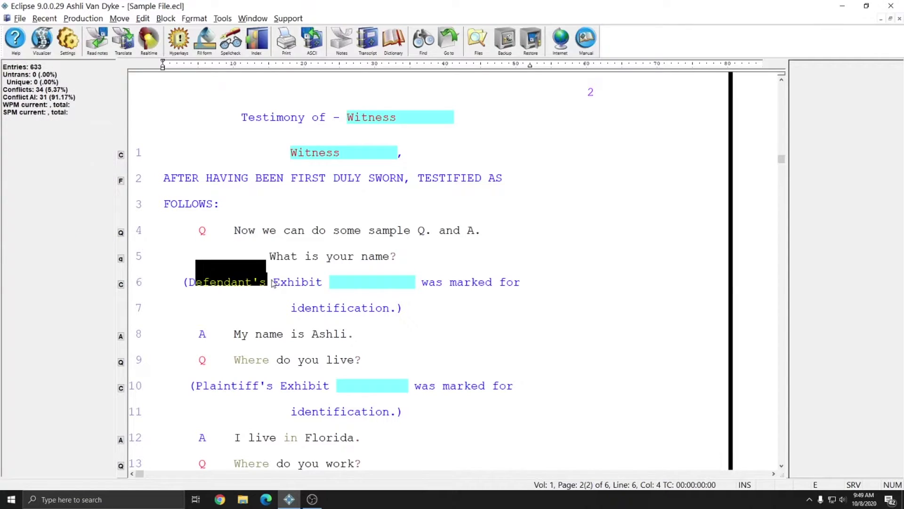
left_click(273, 282)
scroll(247, 299, "down", 2)
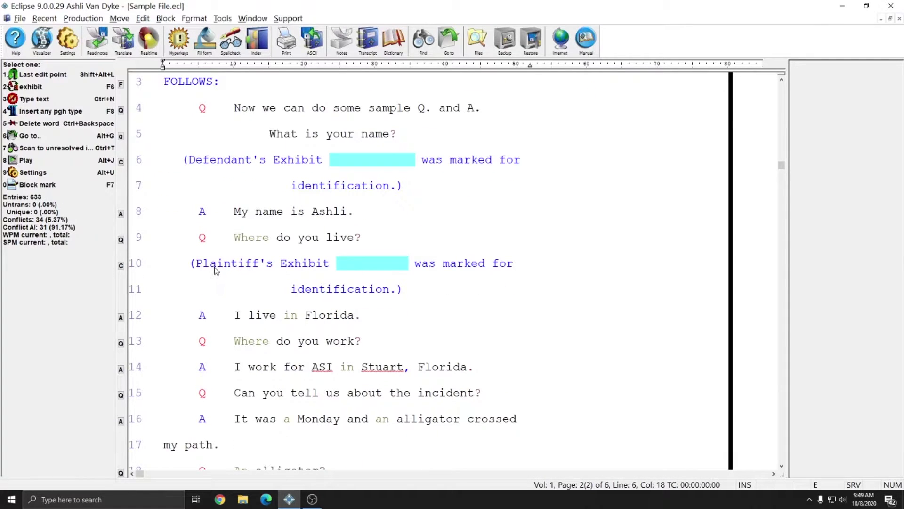
left_click(287, 264)
scroll(377, 245, "up", 1)
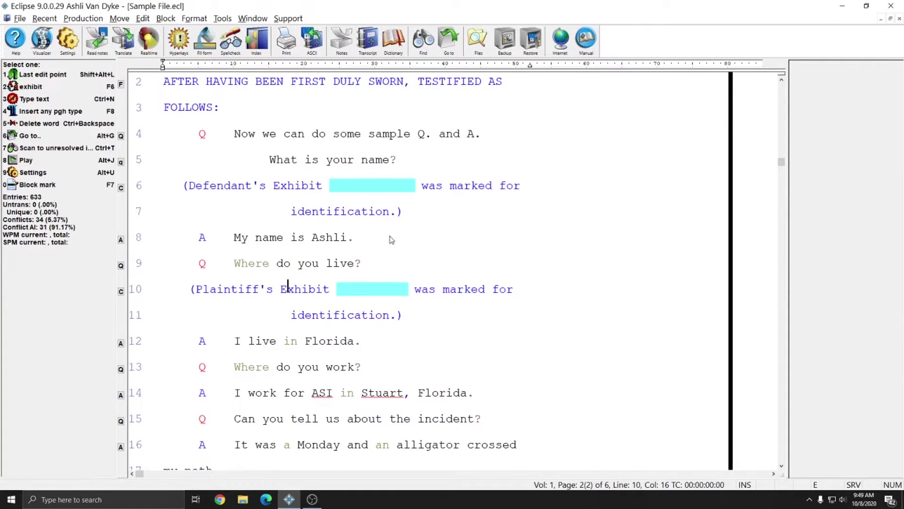
right_click(386, 189)
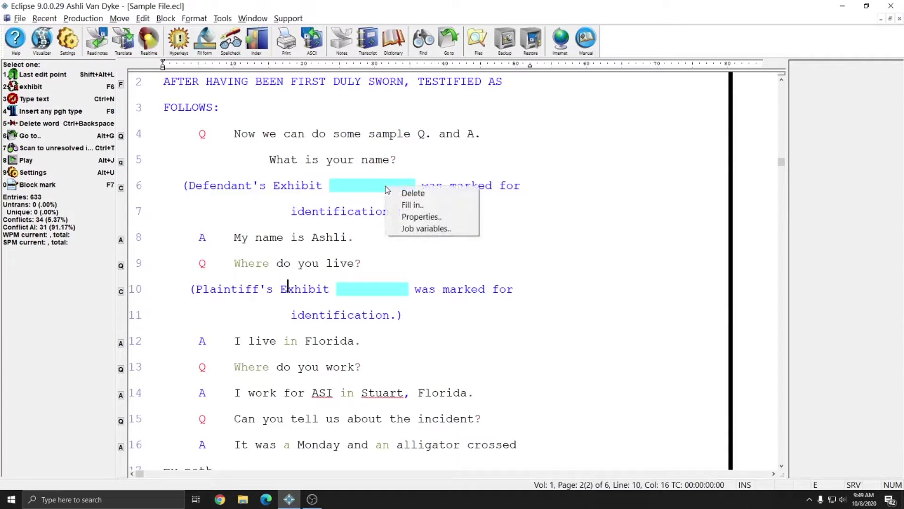
left_click(419, 218)
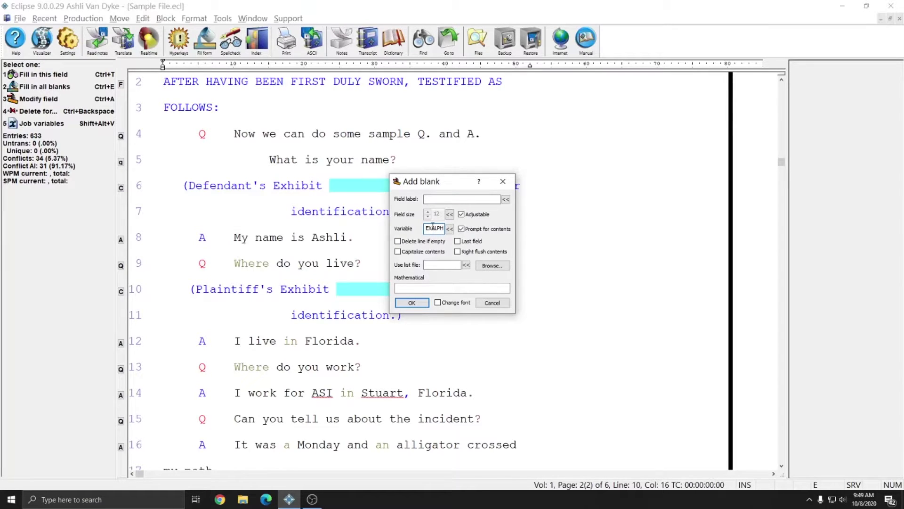
double_click(432, 228)
key("End")
key("Home")
type("EX")
left_click(503, 181)
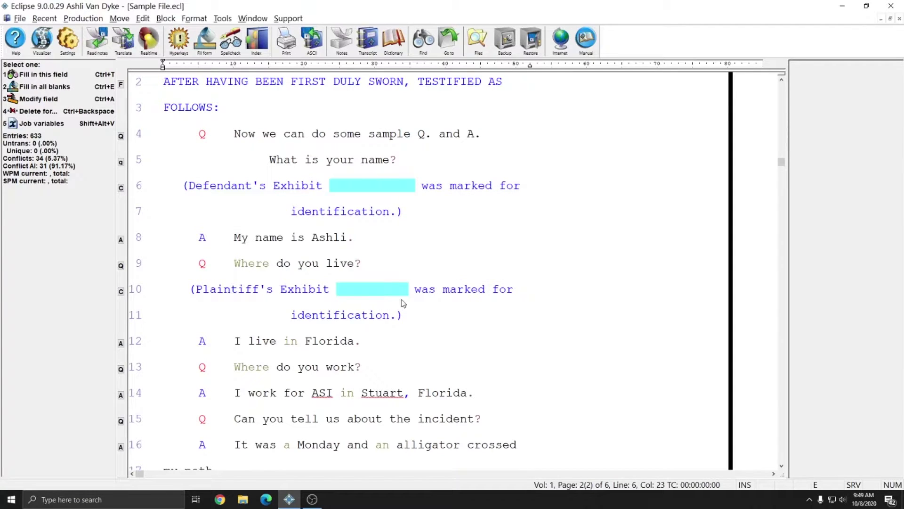
right_click(365, 290)
left_click(396, 321)
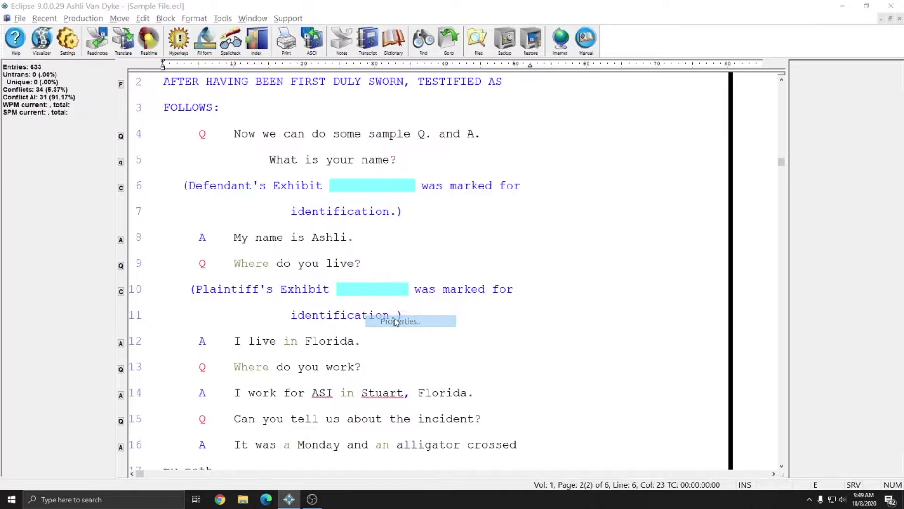
left_click(432, 229)
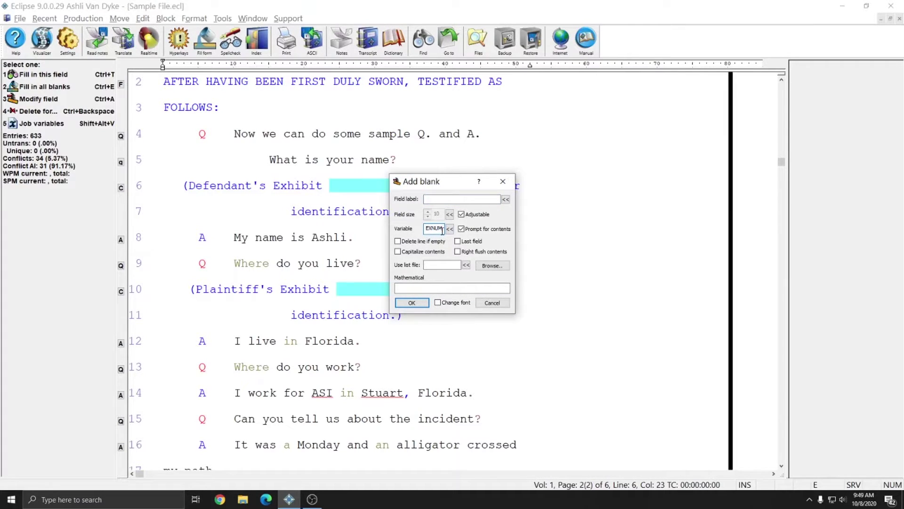
left_click(502, 182)
left_click_drag(196, 185, 407, 191)
left_click(436, 186)
left_click_drag(196, 289, 419, 289)
left_click(457, 289)
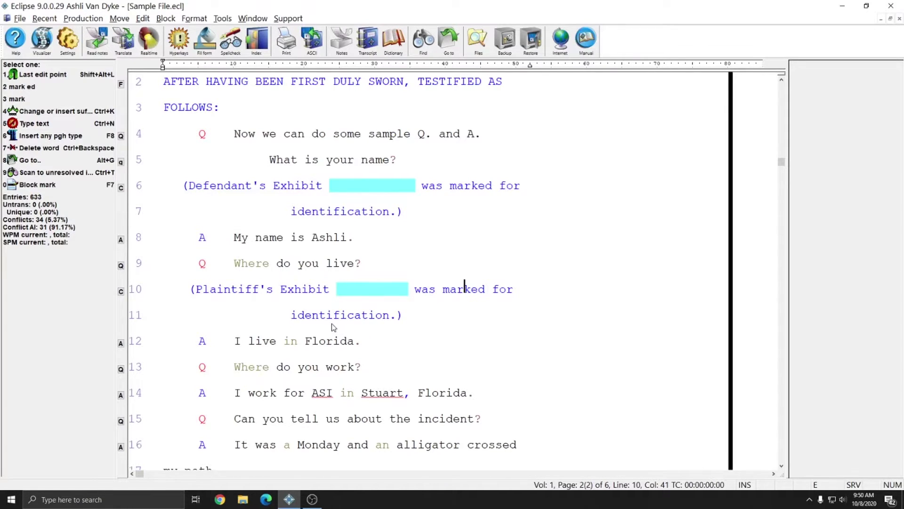
On the certificate page, Tab from the County blank through to the Case No. blank
scroll(332, 324, "down", 2)
scroll(332, 323, "down", 12)
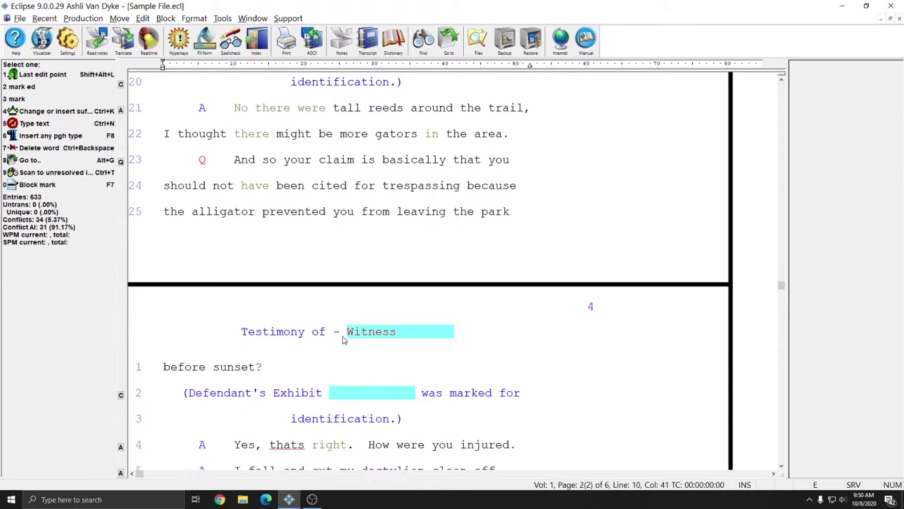
scroll(448, 172, "down", 15)
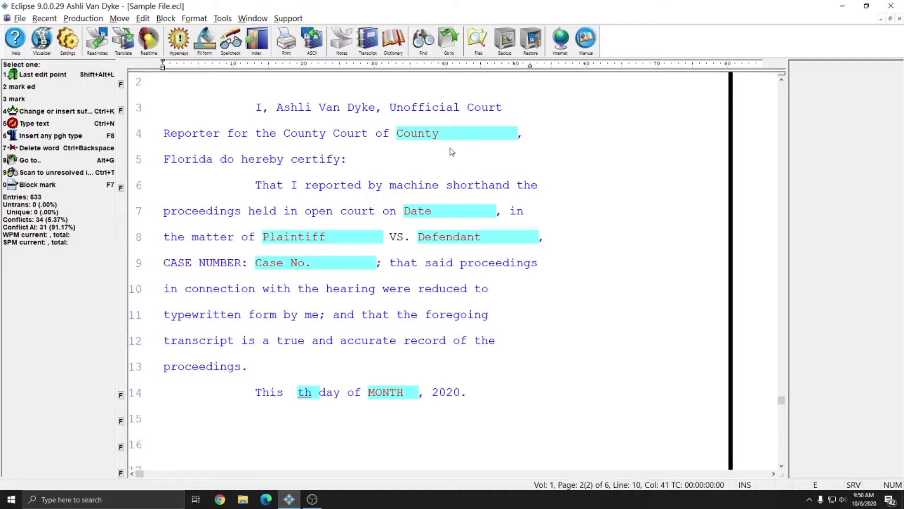
left_click(461, 133)
key("Tab")
key("Tab")
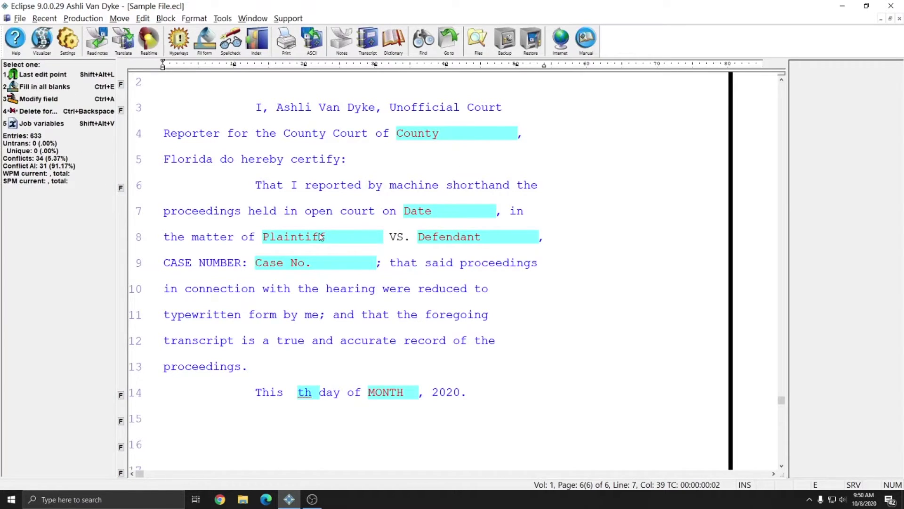
key("Tab")
Select the date text on line 14, then jump back to the top of the transcript
left_click(326, 264)
left_click(297, 395)
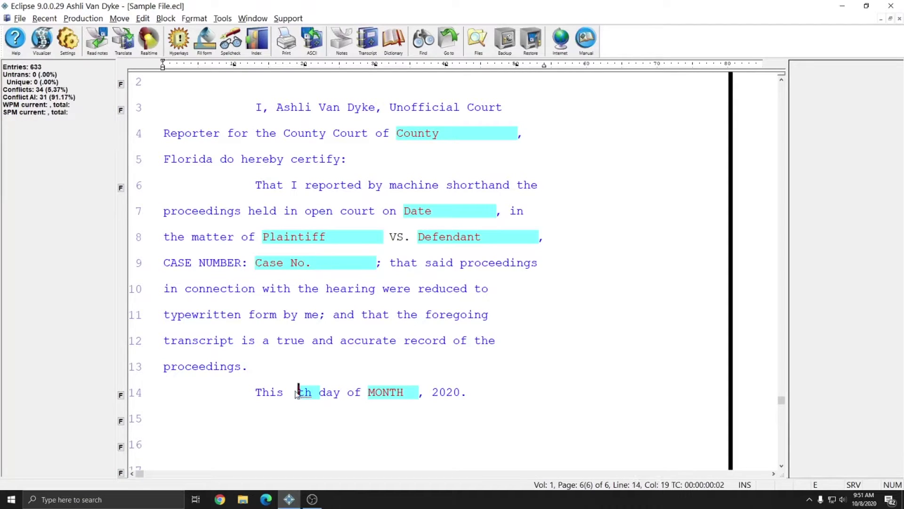
double_click(260, 393)
left_click(465, 397, "shift")
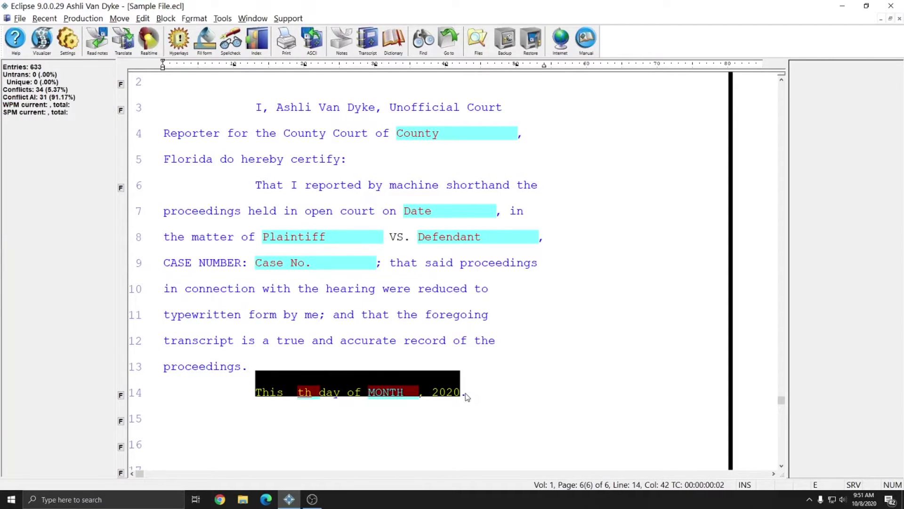
left_click(455, 395)
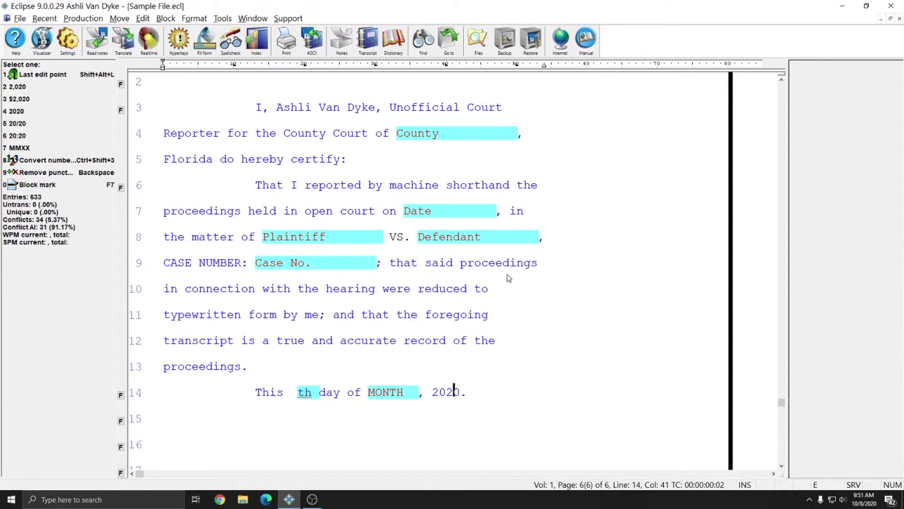
key("ctrl+Home")
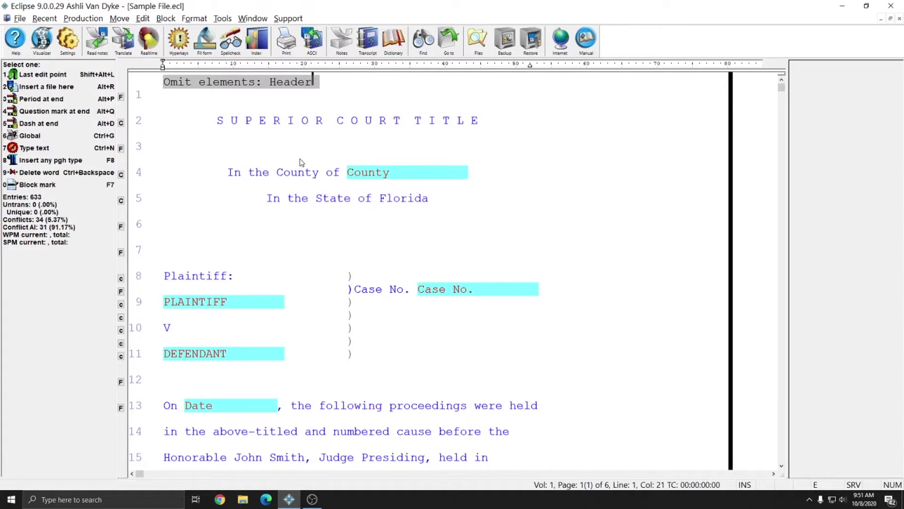
With the cursor on page 1's title line, launch Fill in all blanks with Ctrl+Shift+F
left_click(221, 122)
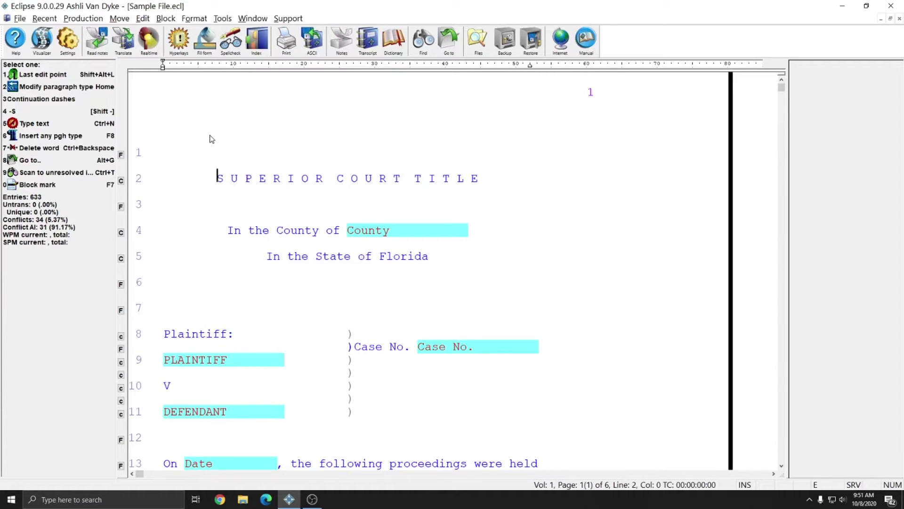
key("ctrl+shift+f")
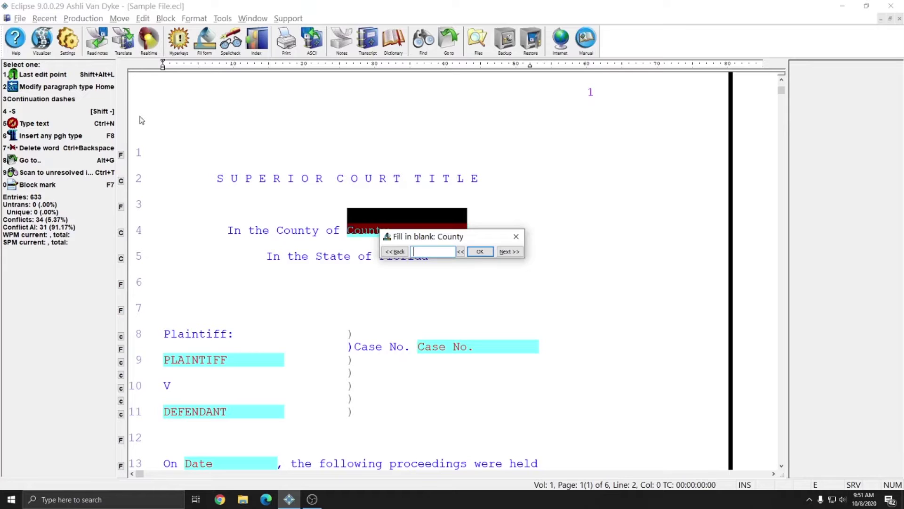
Fill County with St. Lucie, the case number, and plaintiff State of Florida
type("St. Lucie")
key("Return")
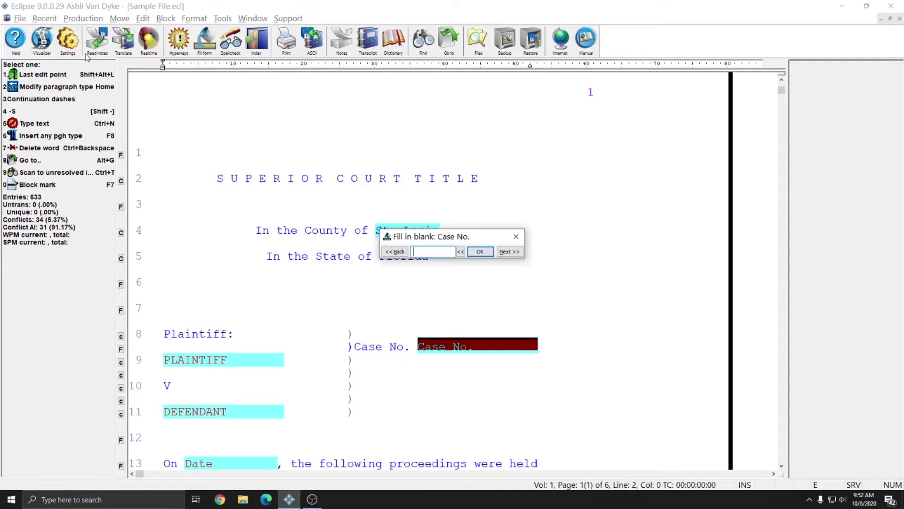
key("Return")
type("St")
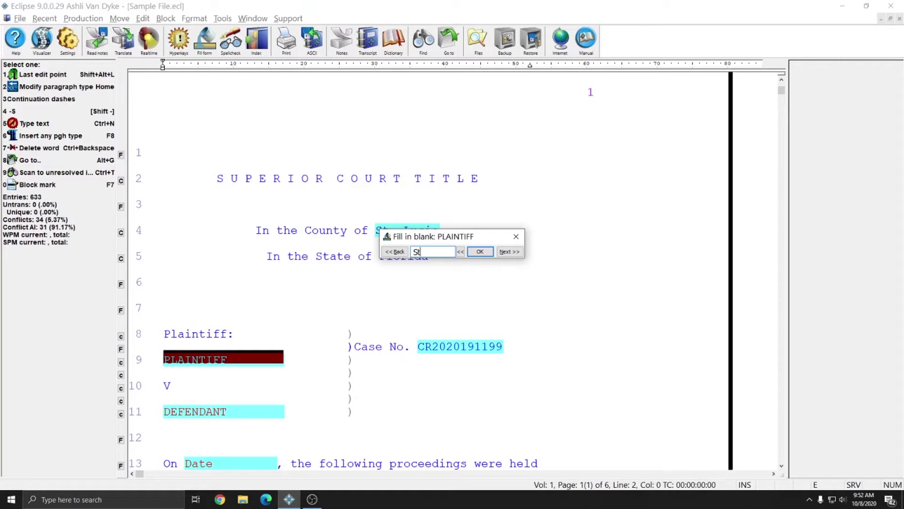
type("ate of Florida")
key("Return")
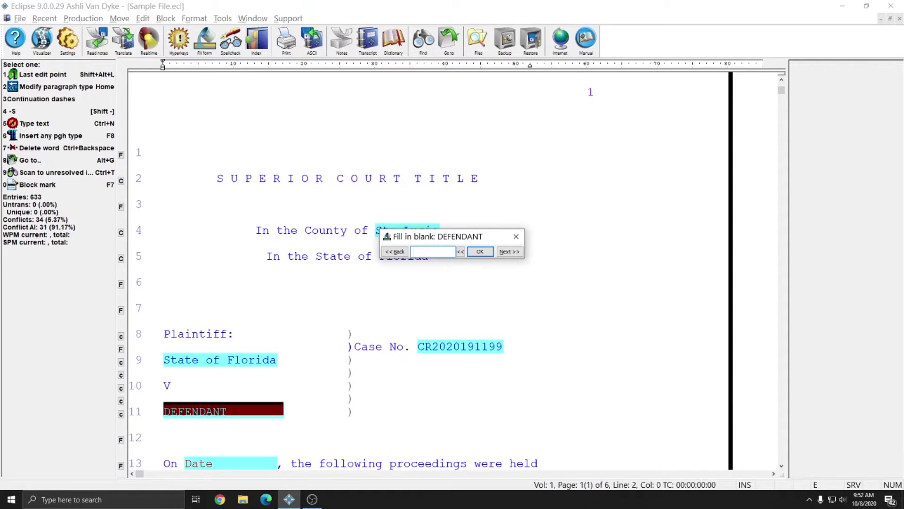
Enter the defendant's name, date October 8, 2020, and type Fort Pierce for City
key("Return")
type("October ")
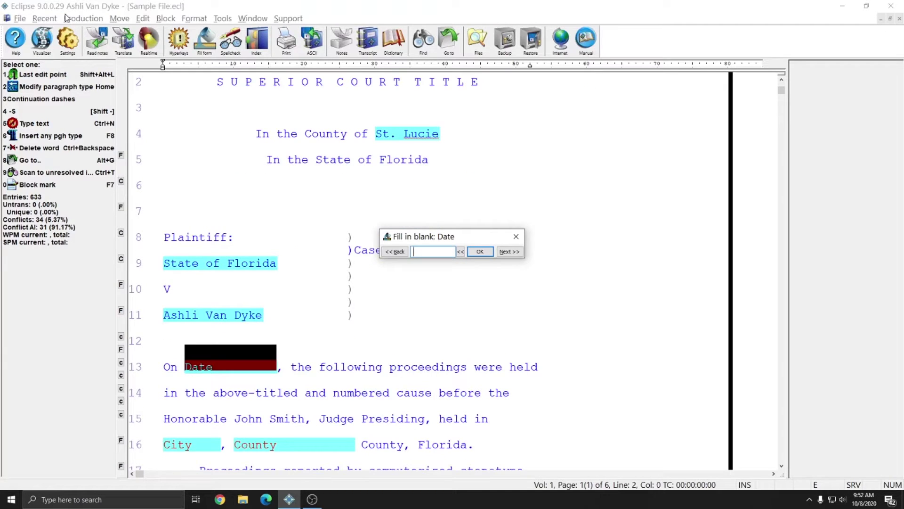
type("8, 2020")
key("Return")
type("Fort Pierce")
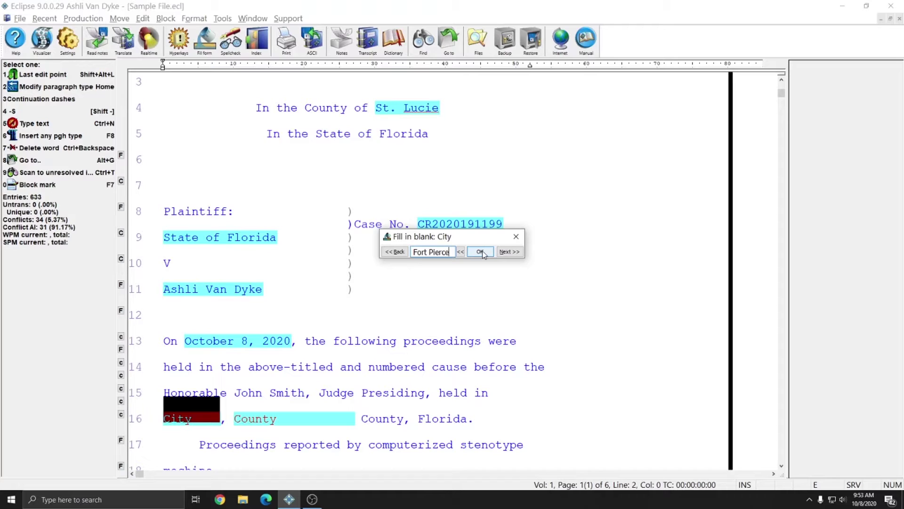
Accept Fort Pierce as the city in the hearing location on lines 15–16
left_click(479, 252)
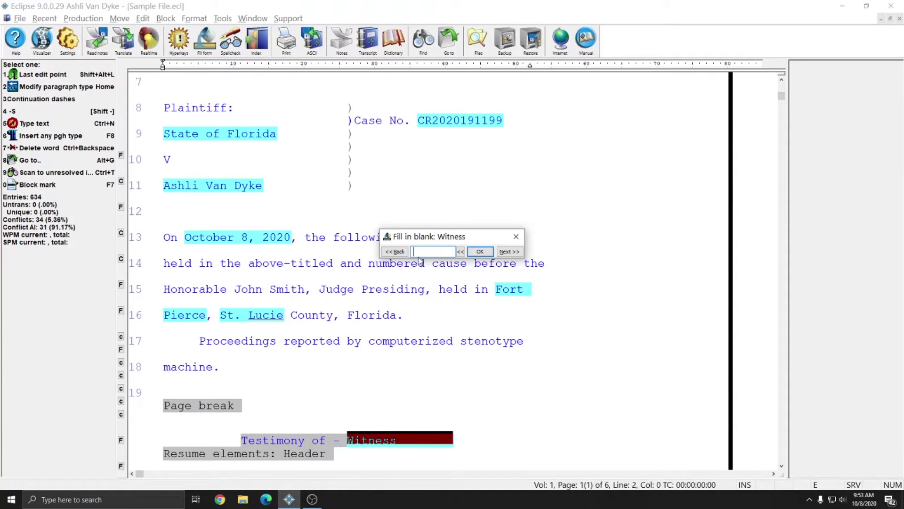
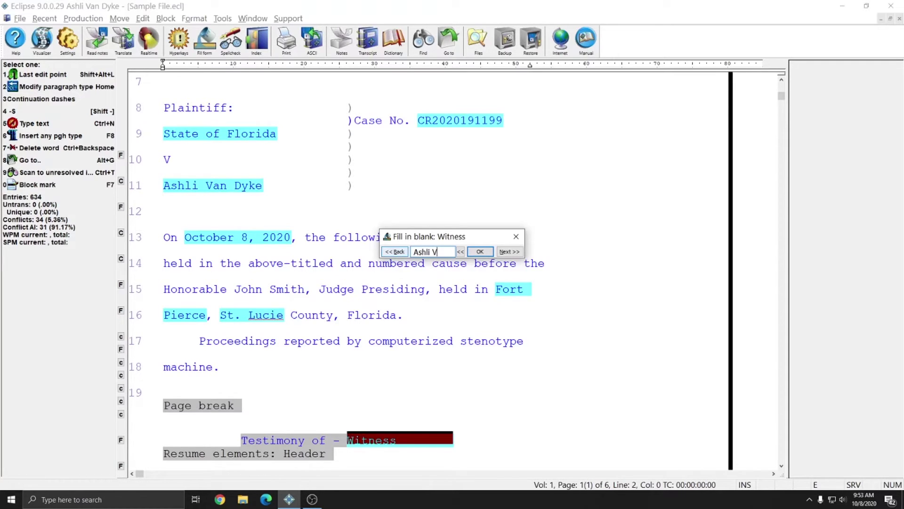
Enter the witness's full name and accept it in both witness blanks
left_click(480, 252)
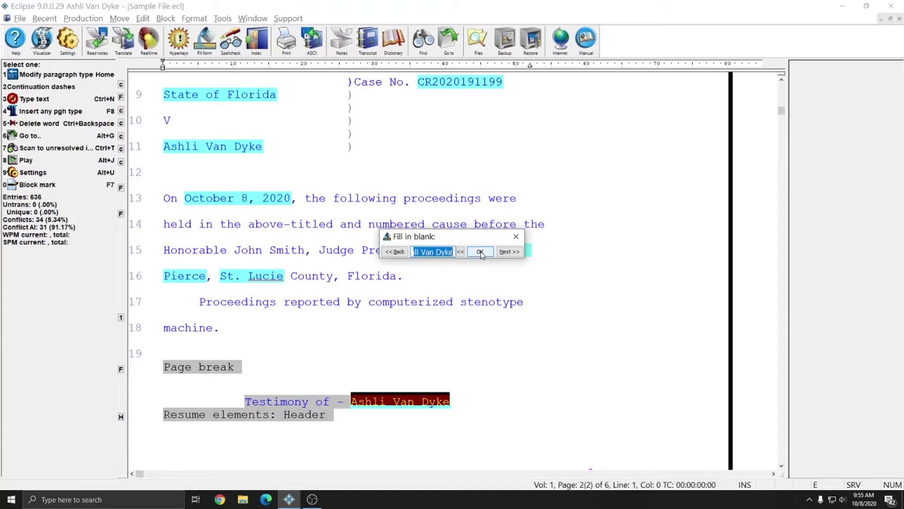
left_click(480, 253)
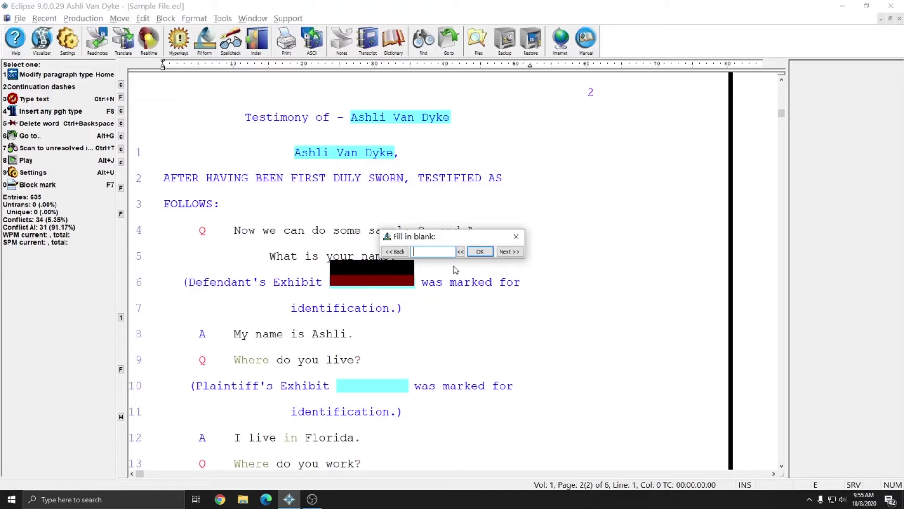
Fill the first three exhibit blanks with A, 1 and B
type("A")
left_click(484, 252)
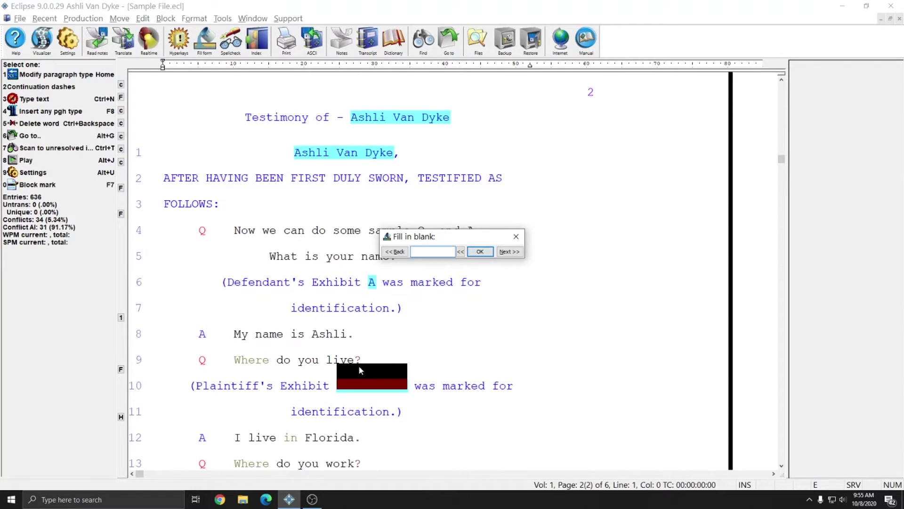
type("1")
left_click(481, 252)
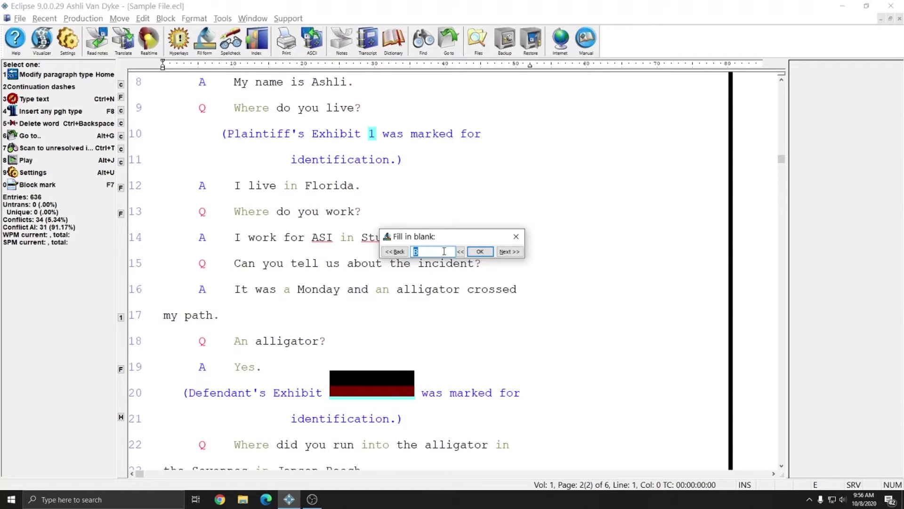
left_click(480, 252)
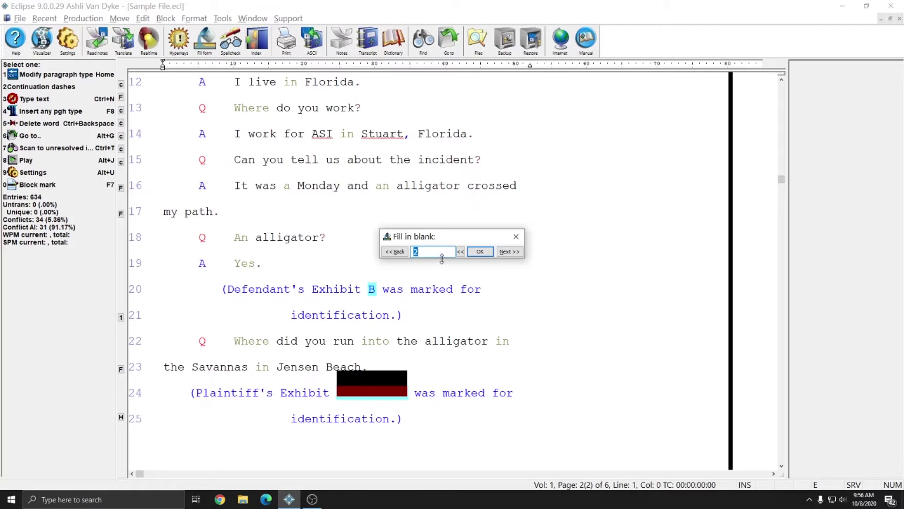
Accept the suggested values 2, C, 3, D, 4, E, 5, F and 6 for the remaining exhibits, then drag the dialog off the certificate date line
left_click(480, 252)
left_click(484, 253)
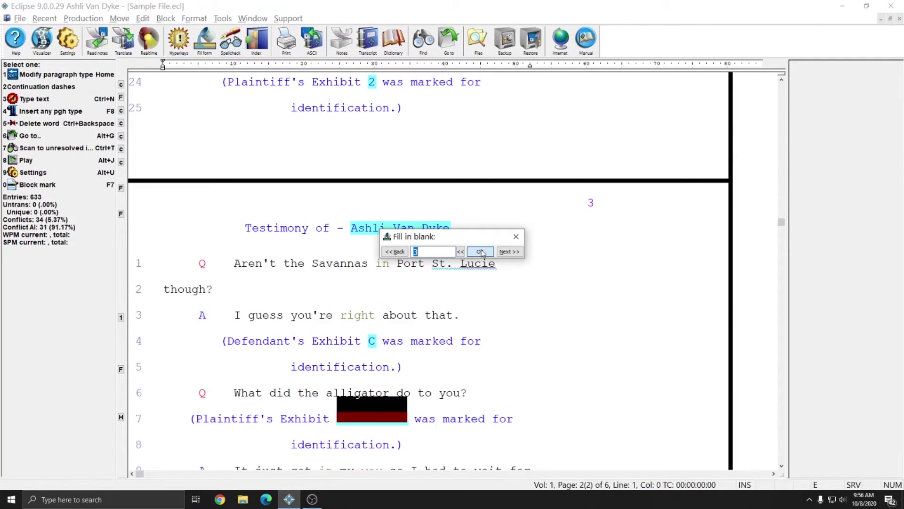
left_click(480, 253)
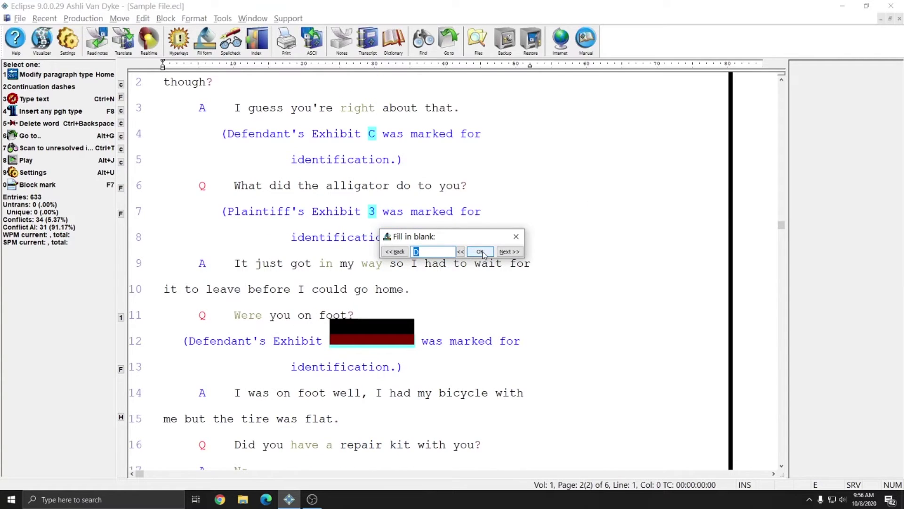
left_click(480, 253)
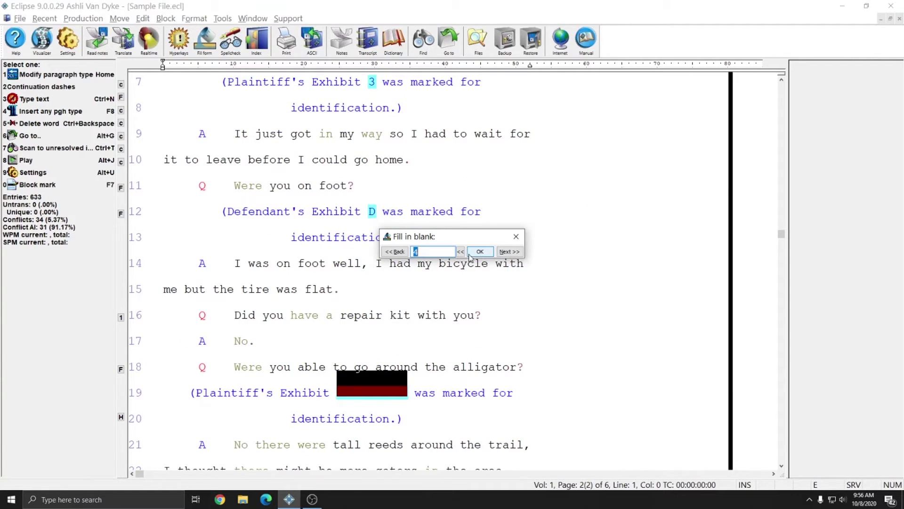
left_click(483, 254)
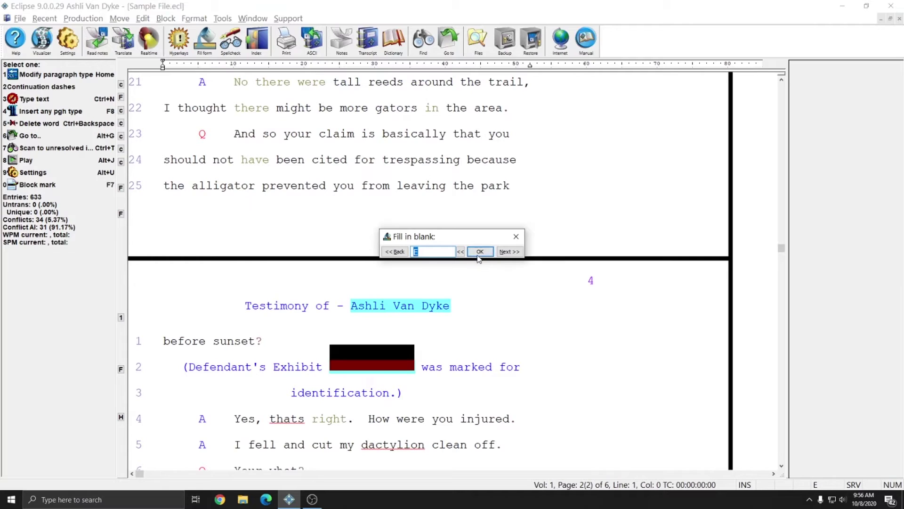
left_click(480, 253)
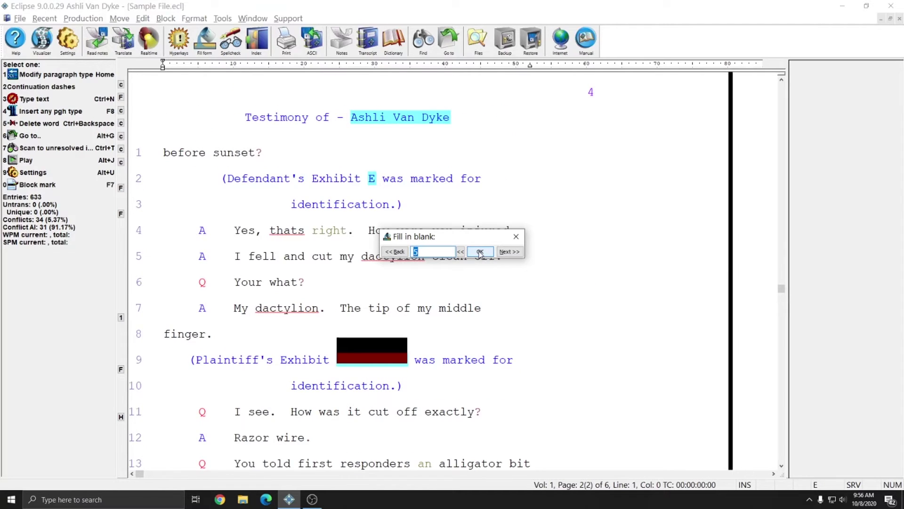
left_click(480, 253)
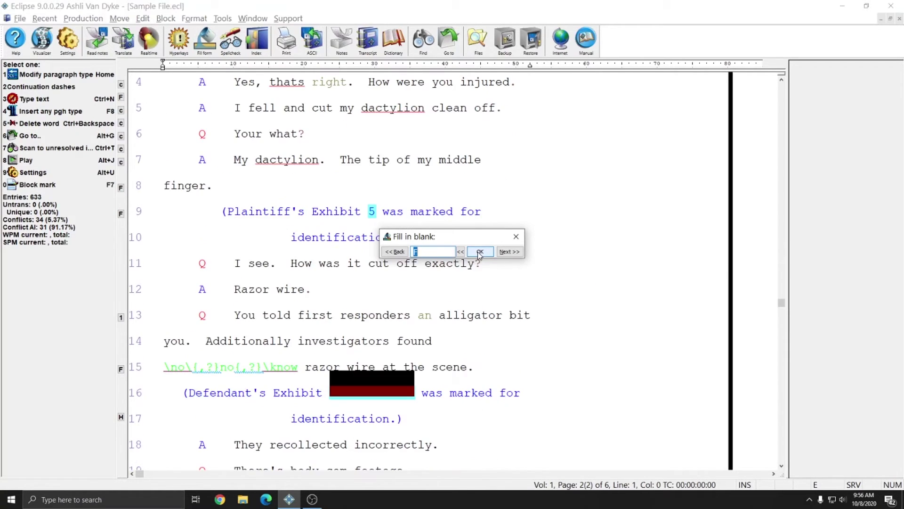
left_click(480, 253)
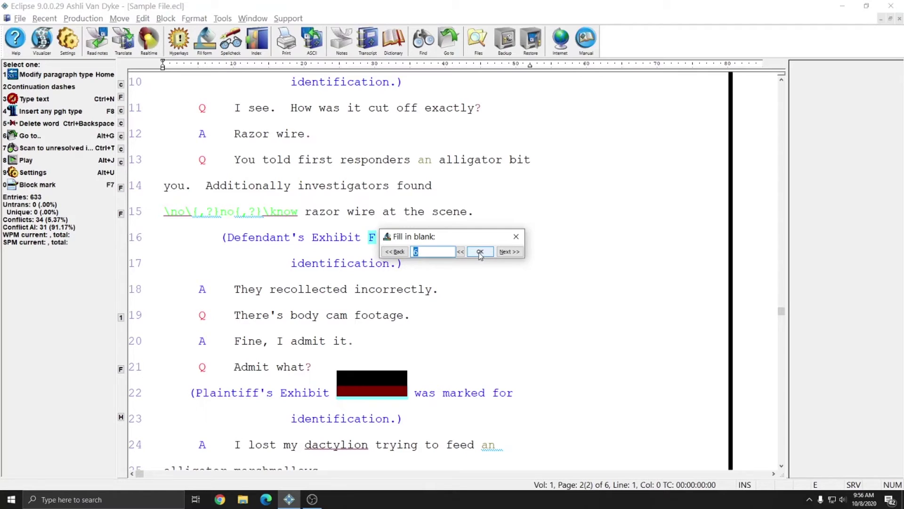
left_click(480, 253)
left_click_drag(454, 236, 588, 319)
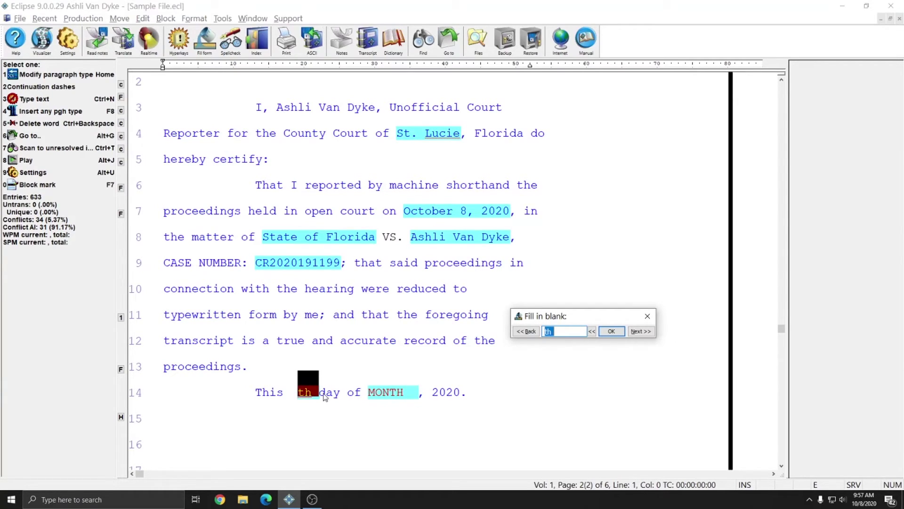
Enter day 8 and month October in the certificate date blanks
key("Home")
type("8")
key("Return")
type("October")
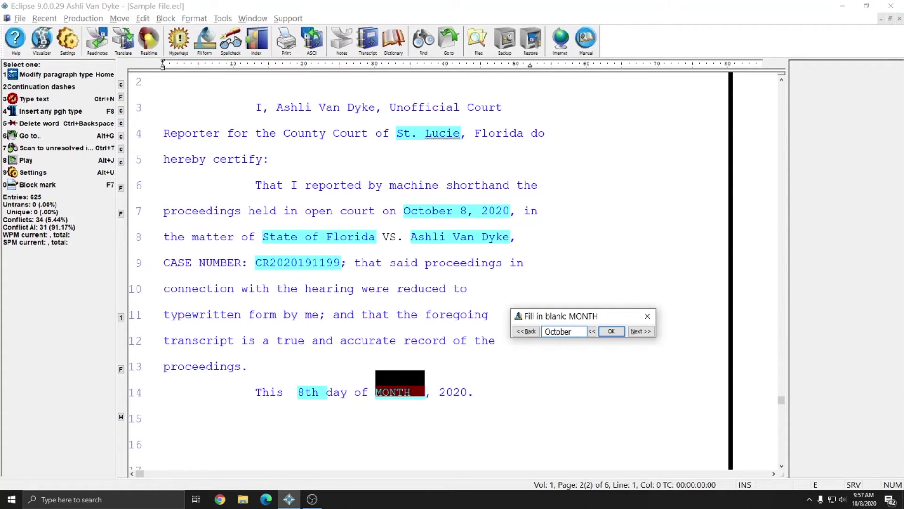
key("Return")
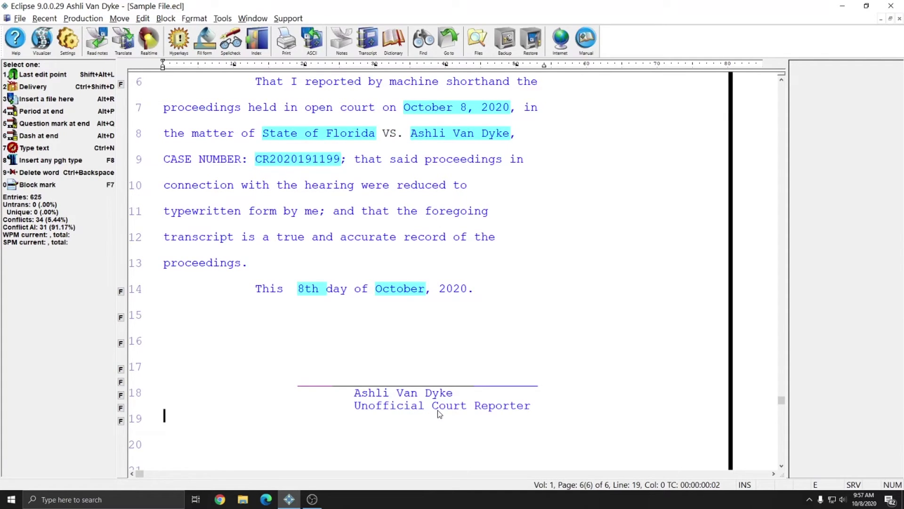
scroll(437, 410, "up", 2)
scroll(437, 410, "up", 5)
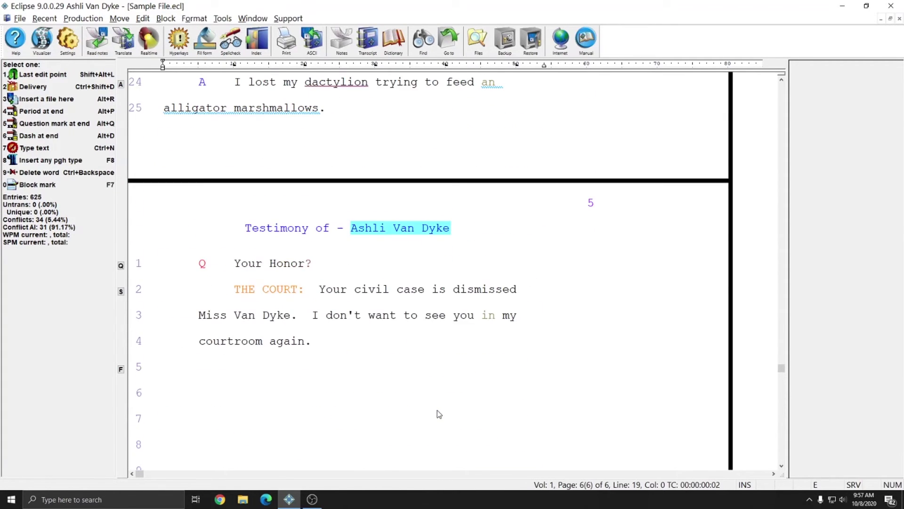
scroll(430, 414, "up", 6)
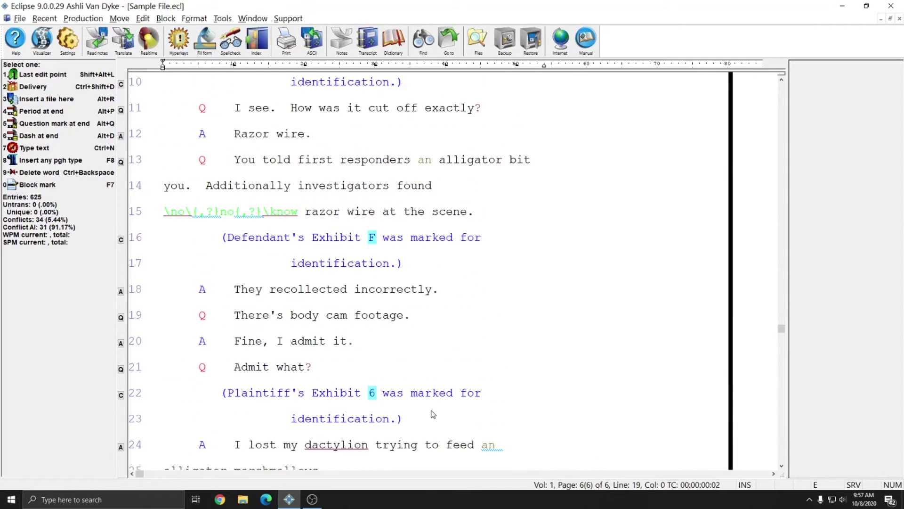
scroll(432, 400, "up", 8)
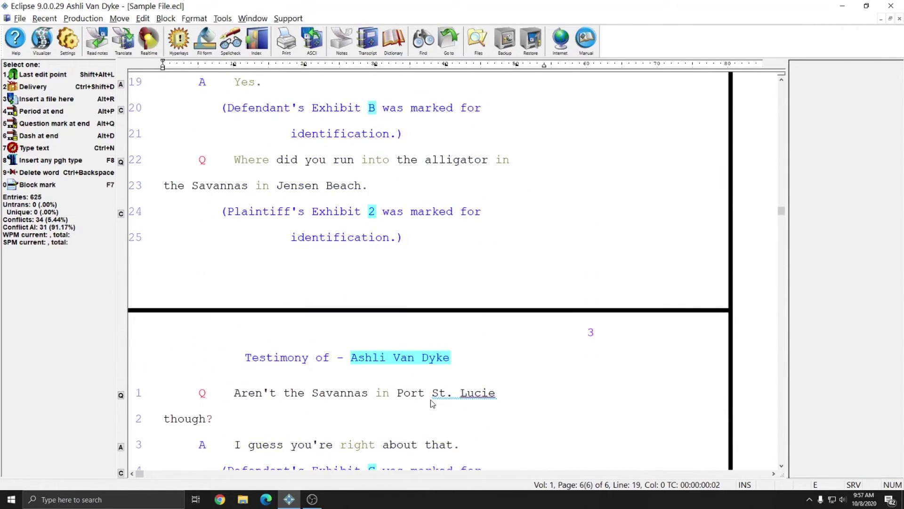
scroll(430, 403, "down", 6)
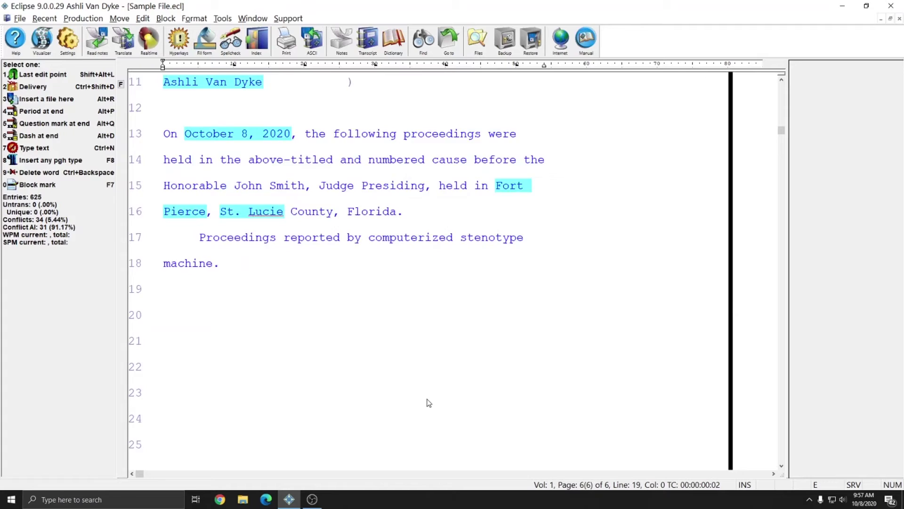
scroll(428, 403, "up", 2)
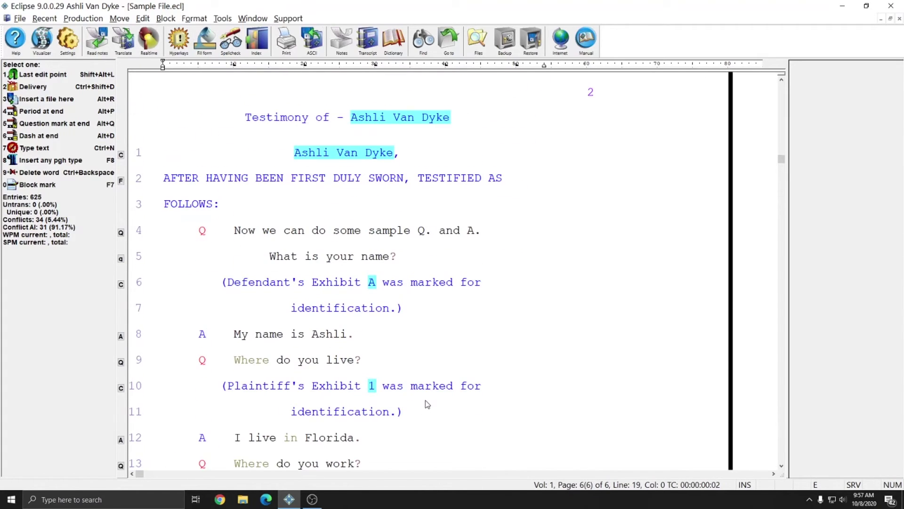
scroll(426, 401, "down", 8)
scroll(430, 401, "down", 20)
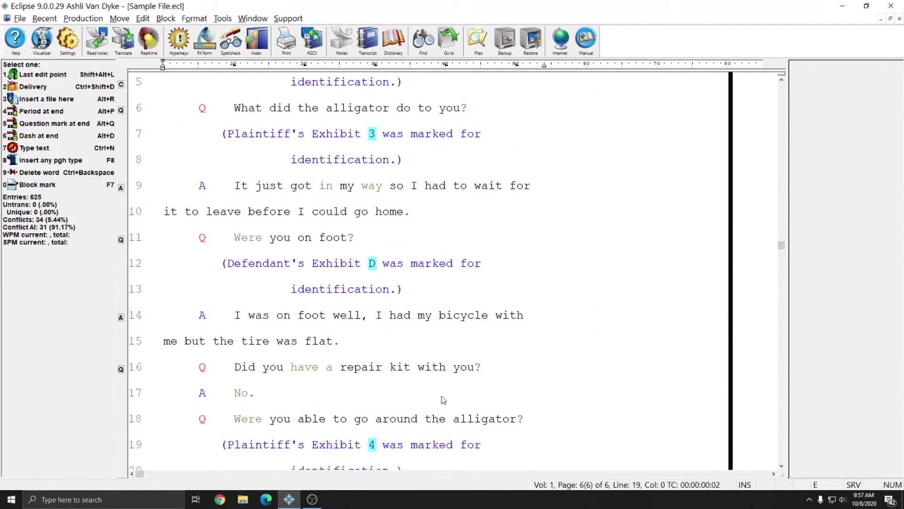
scroll(445, 397, "down", 15)
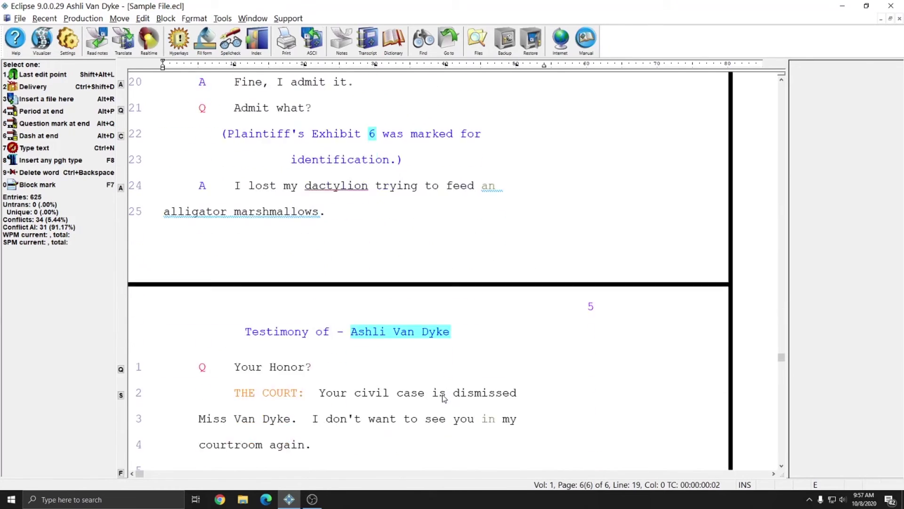
scroll(444, 399, "down", 1)
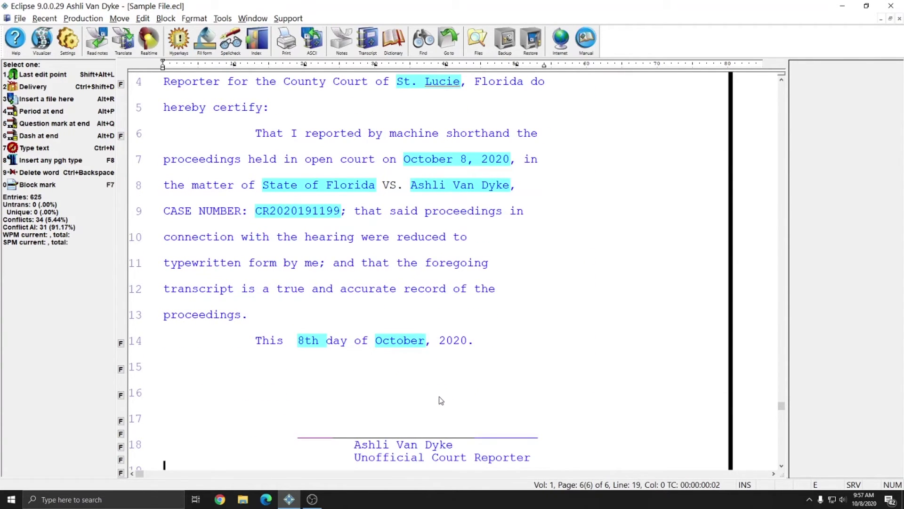
scroll(441, 399, "up", 2)
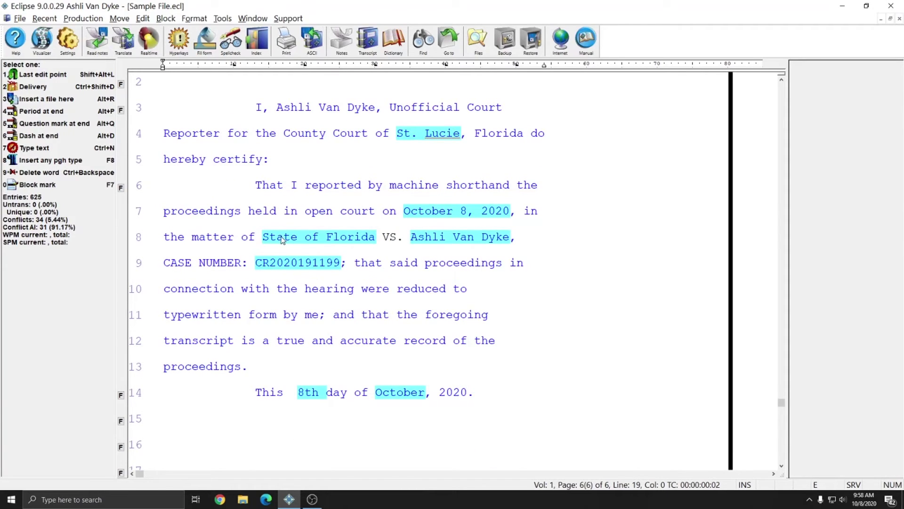
left_click(222, 20)
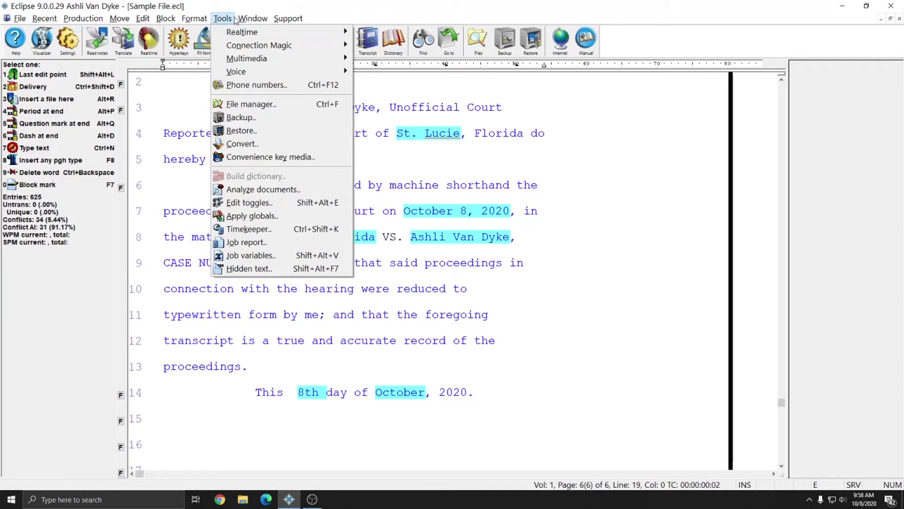
left_click(280, 256)
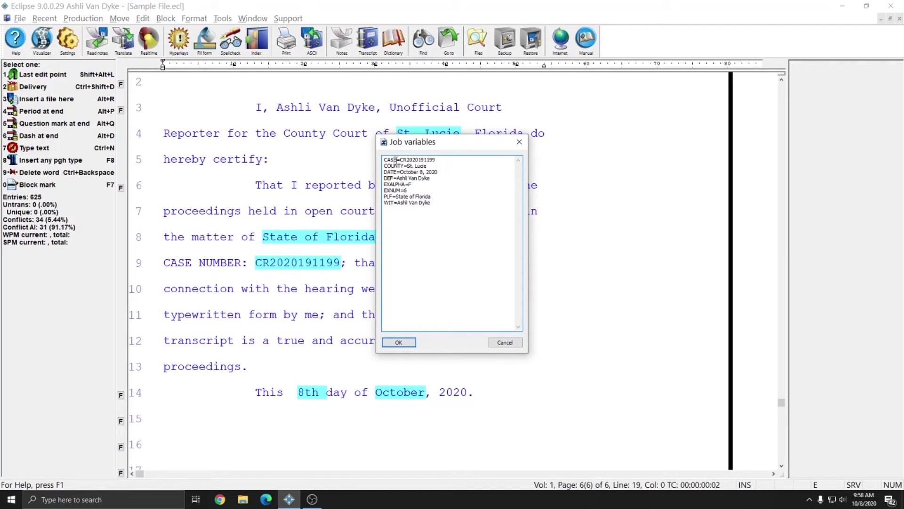
double_click(436, 159)
triple_click(429, 172)
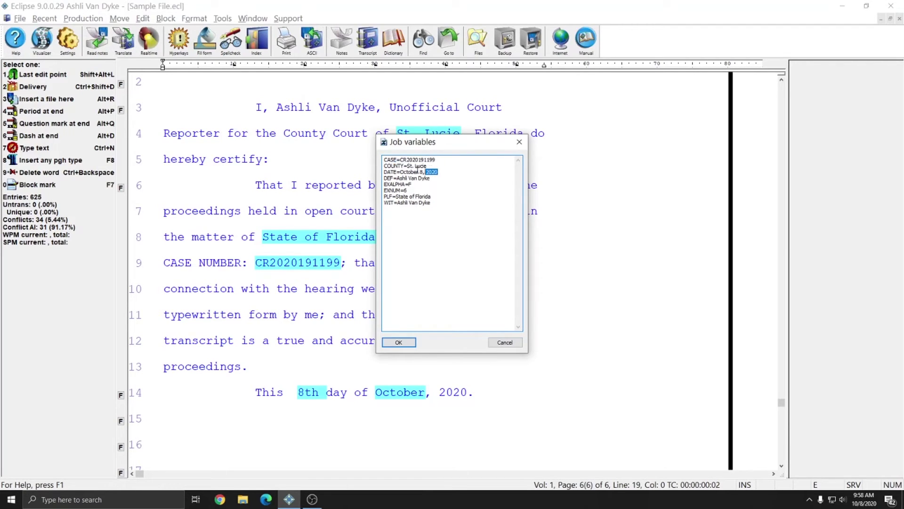
left_click(455, 188)
left_click_drag(424, 189, 384, 183)
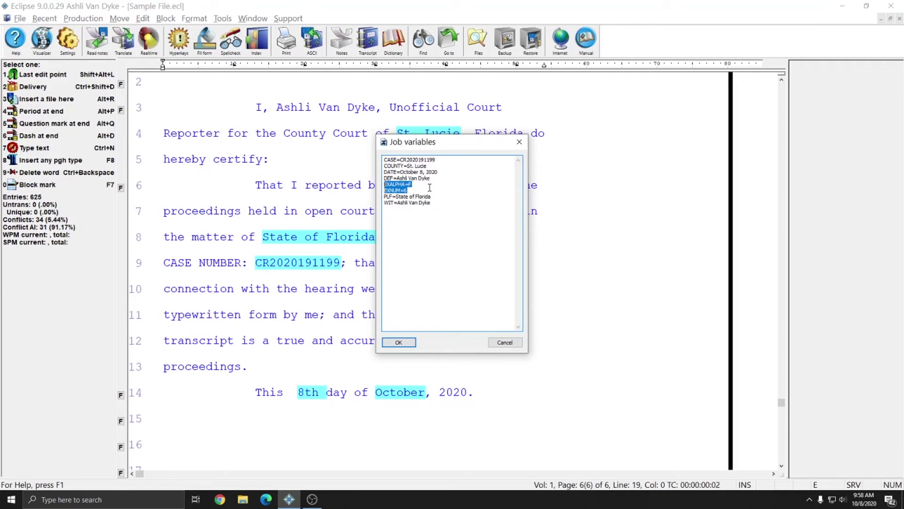
left_click(433, 187)
key("Return")
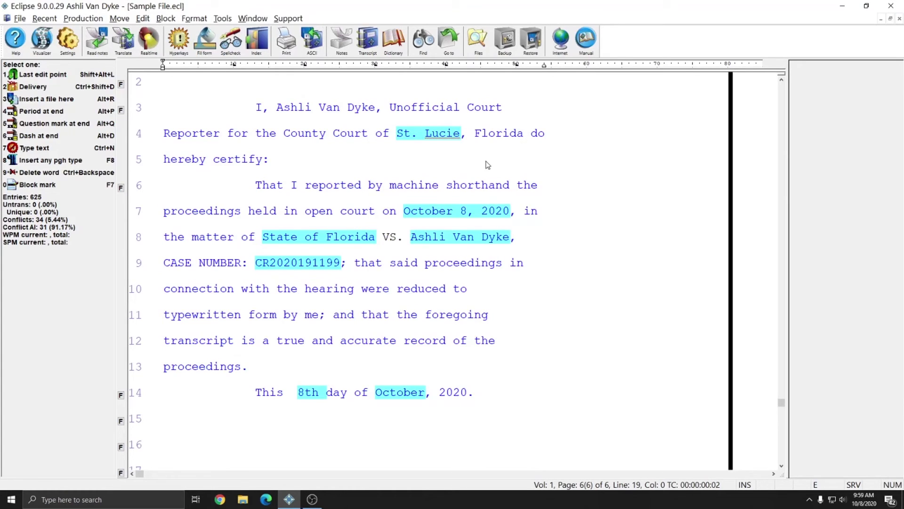